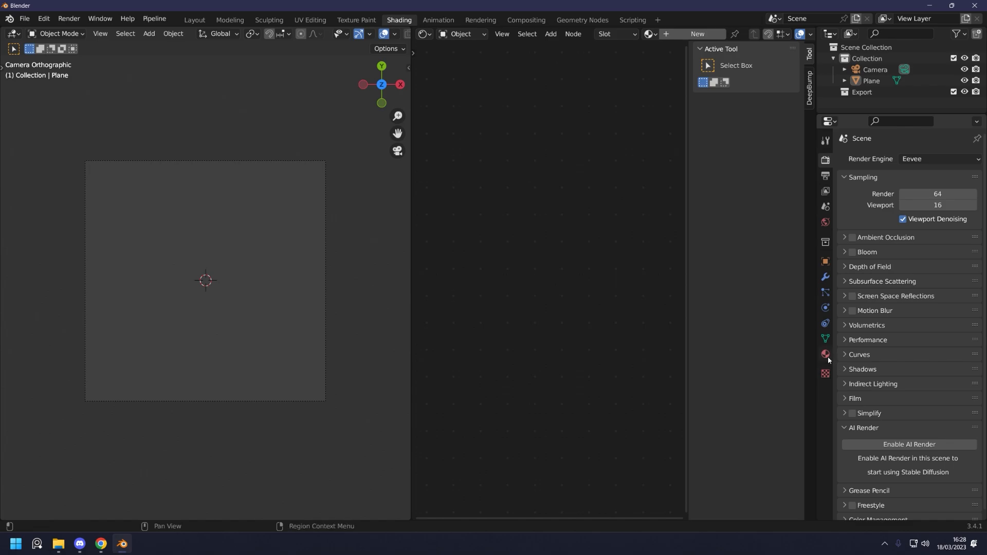
- Enable the transparent film background in the Eevee render settings
left_click(849, 399)
scroll(892, 414, "down", 3)
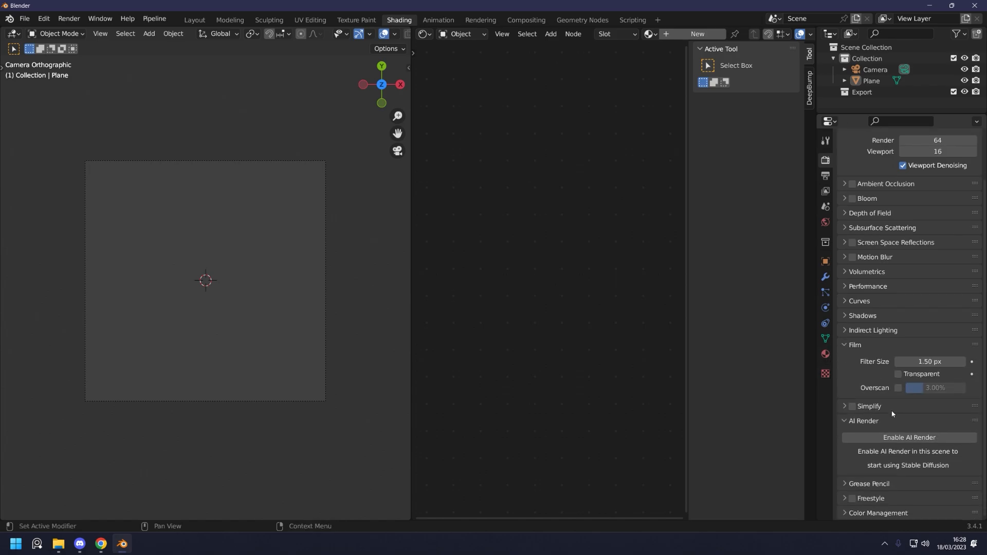
left_click(898, 375)
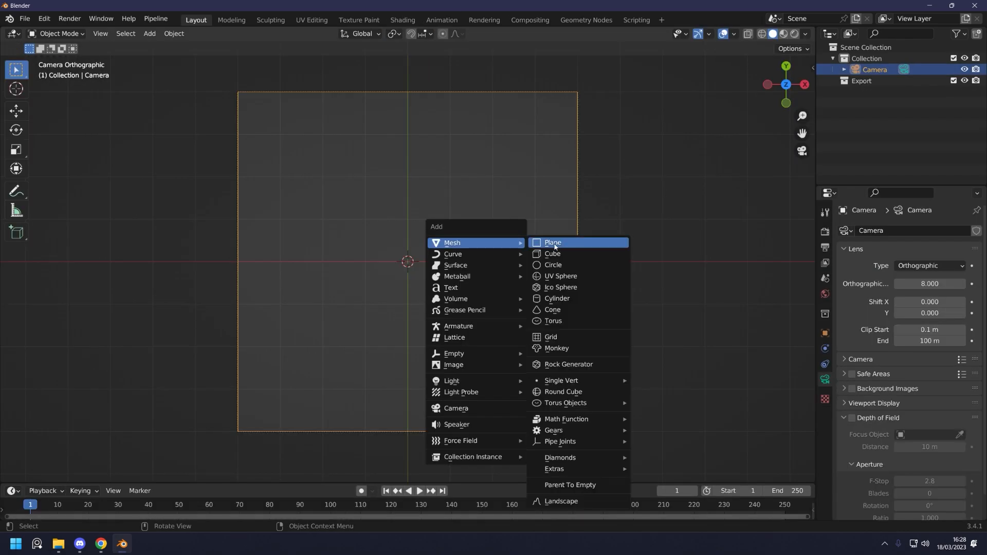
- Add a mesh plane at the origin and scale it up to fill the orthographic camera frame
left_click(577, 240)
key("s")
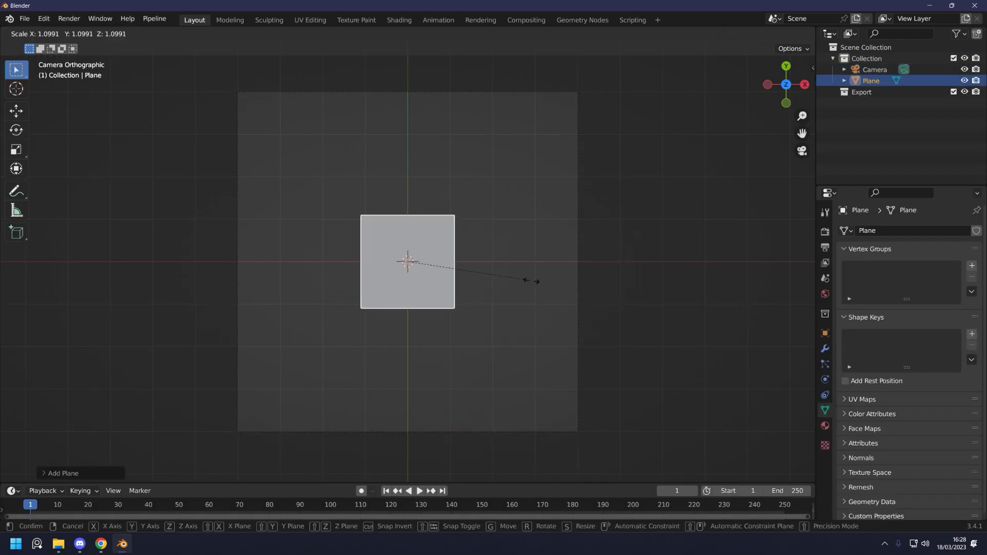
left_click(785, 365)
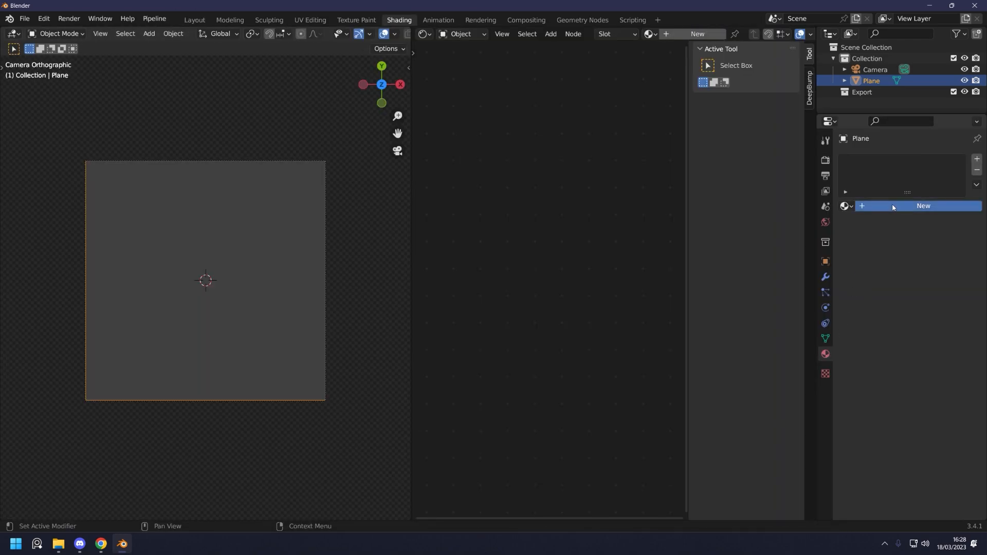
- Create a material named impact on the plane and connect a UV Map node to the Material Output's surface
left_click(893, 206)
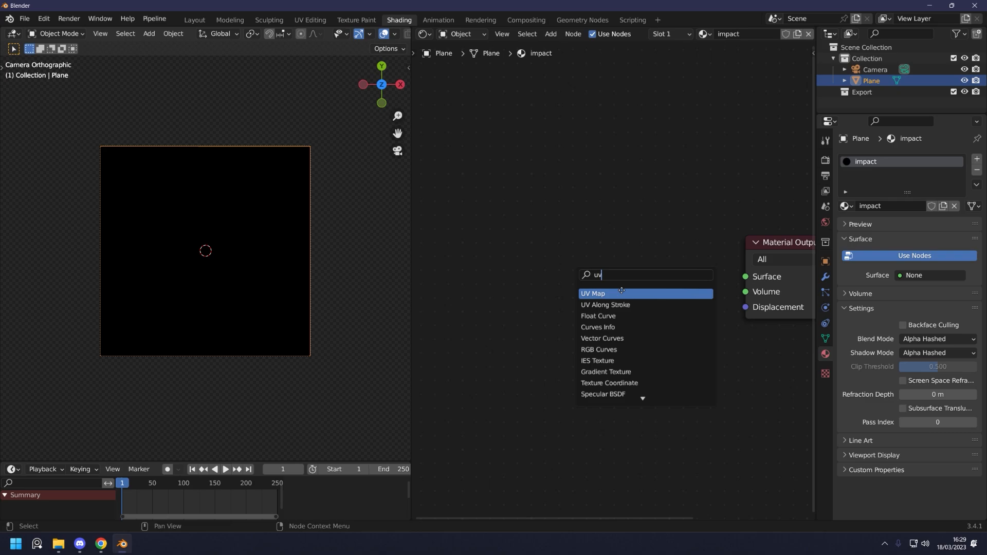
left_click(599, 293)
left_click_drag(566, 272, 745, 277)
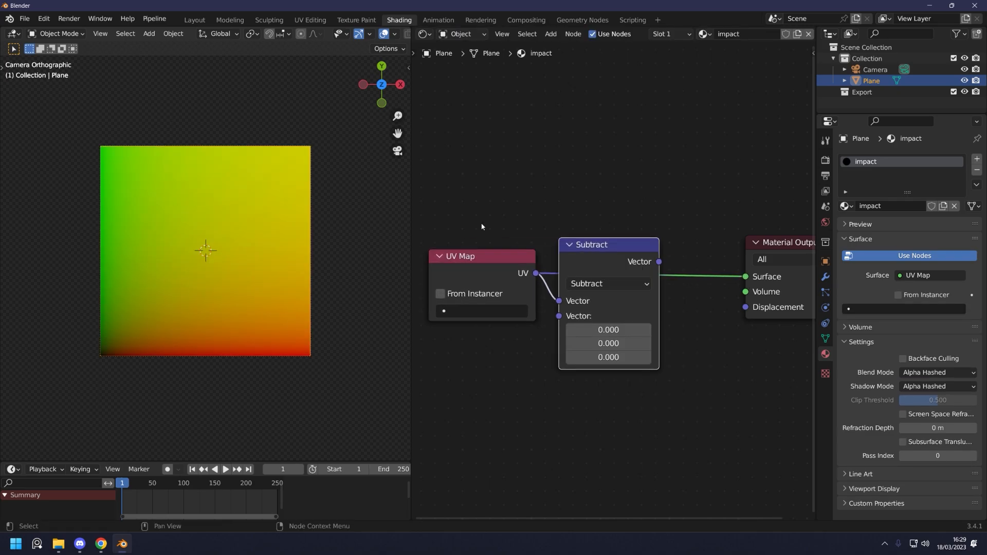
- Insert a Subtract vector math node after the UV Map, with its X and Y values set to 0.5
left_click_drag(612, 241, 501, 258)
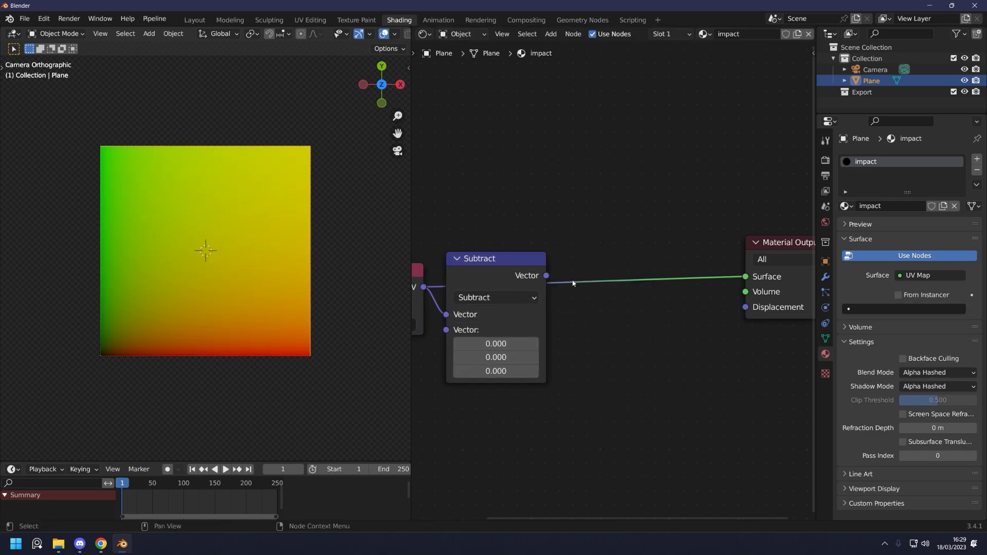
left_click_drag(507, 344, 507, 358)
type("0.")
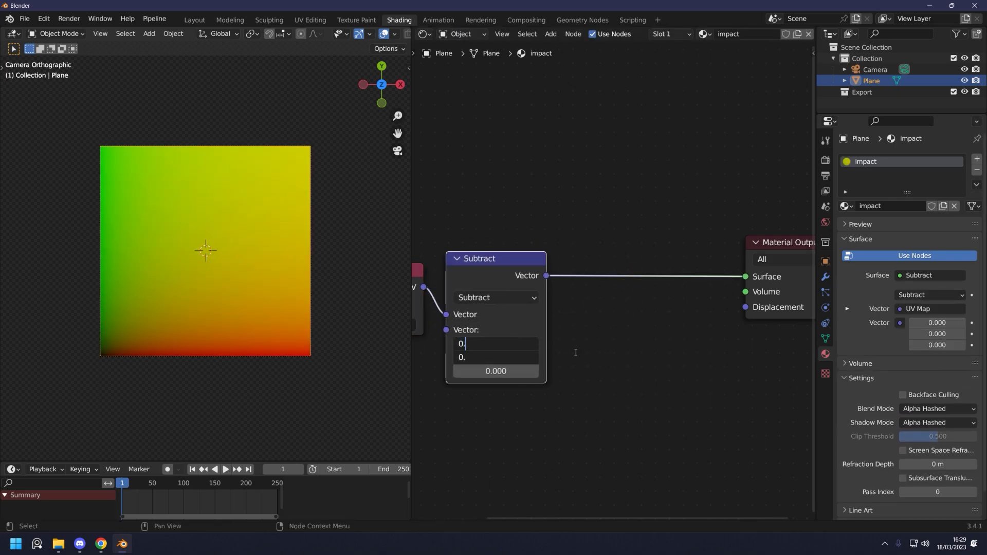
type("5")
key("Return")
- Insert a Length vector math node between the Subtract node and the Material Output
key("shift+a")
type("length")
key("Return")
left_click(613, 290)
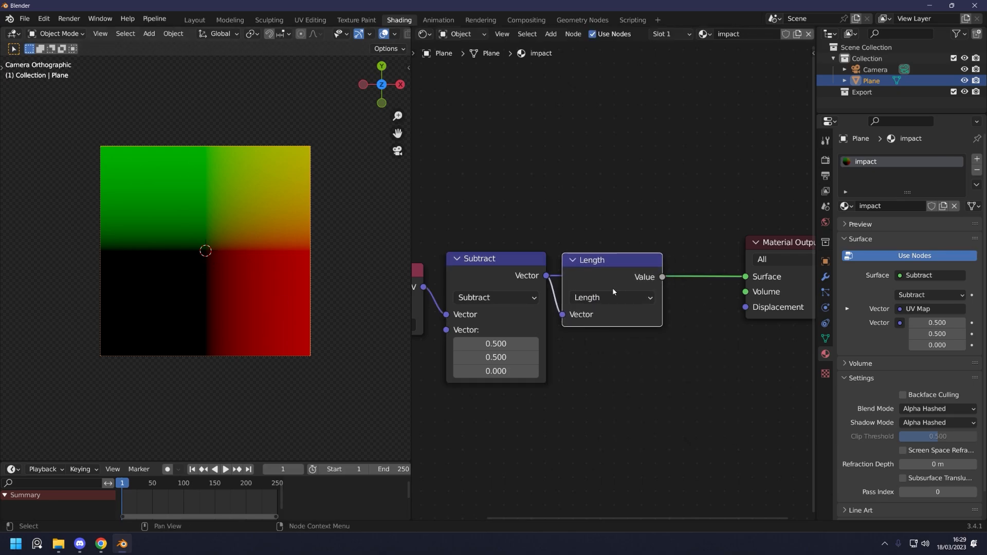
left_click(664, 279)
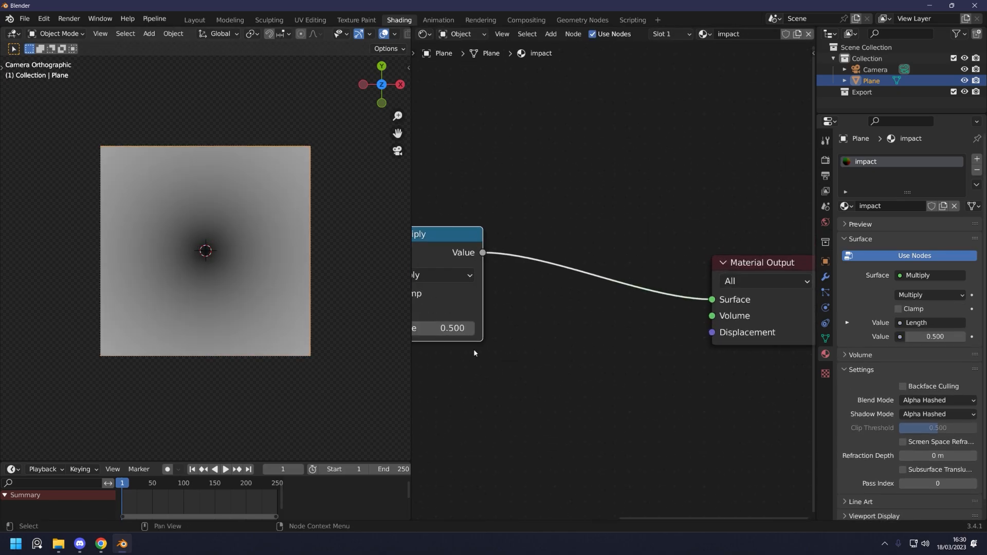
- Set the value of the Multiply node that follows the Length node to 2
middle_click_drag(474, 353, 611, 363)
double_click(584, 364)
type("2")
key("Return")
- Place a Float Curve after the Multiply node and bow it upward with a point at about 0.27, 0.76
scroll(610, 293, "down", 4)
left_click_drag(574, 274, 572, 284)
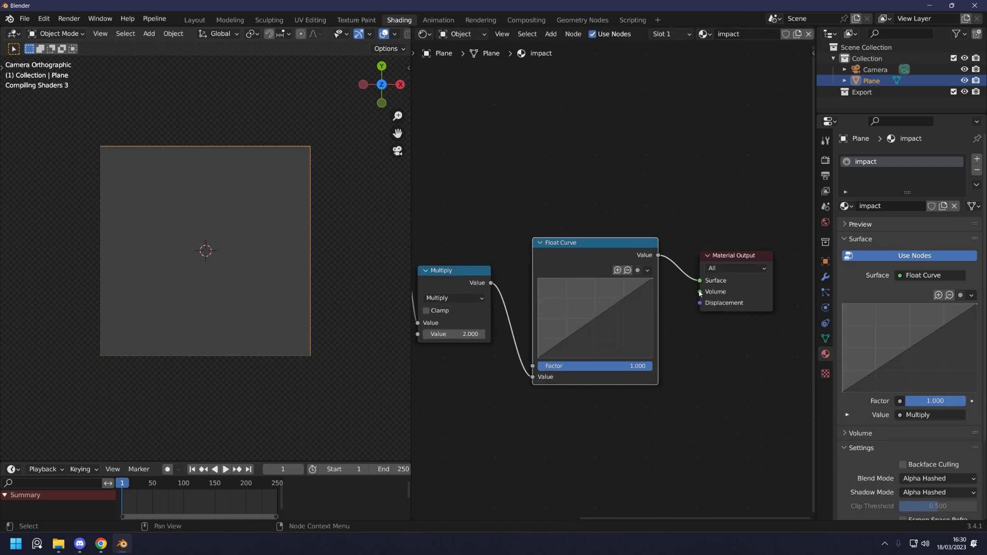
scroll(615, 342, "up", 2)
left_click_drag(585, 334, 555, 310)
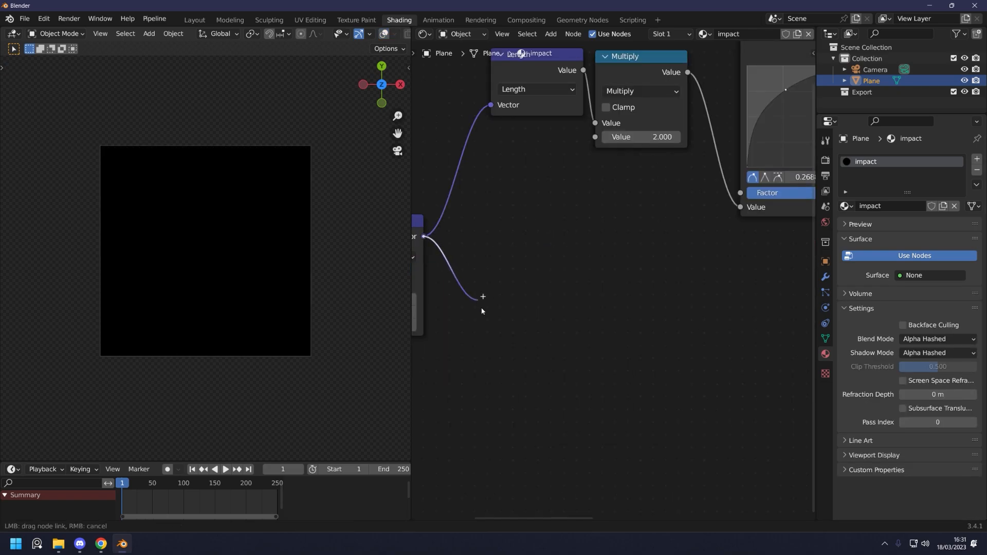
- Add a Voronoi Texture driven by the Subtract node's vector and place a second Float Curve on its distance output
left_click_drag(482, 311, 552, 378)
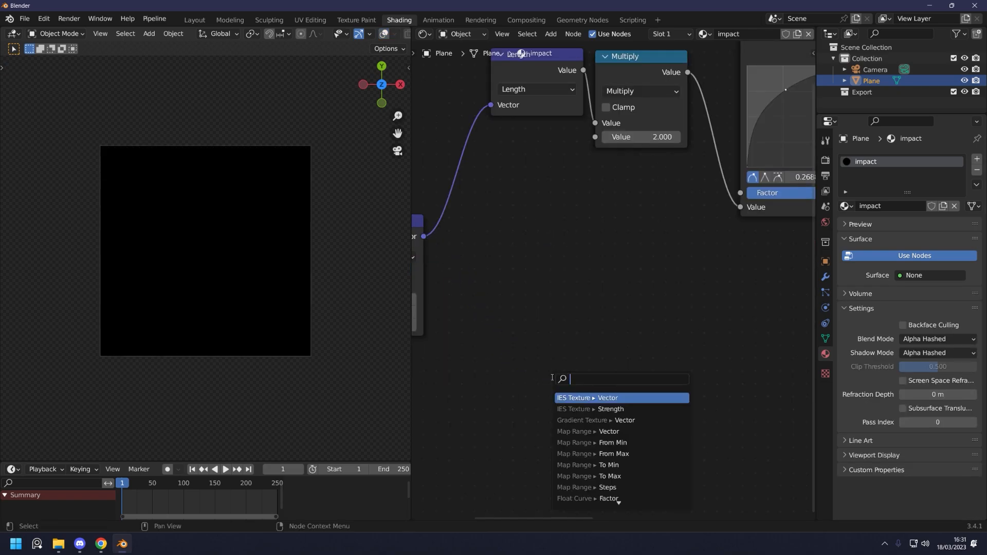
type("vorn")
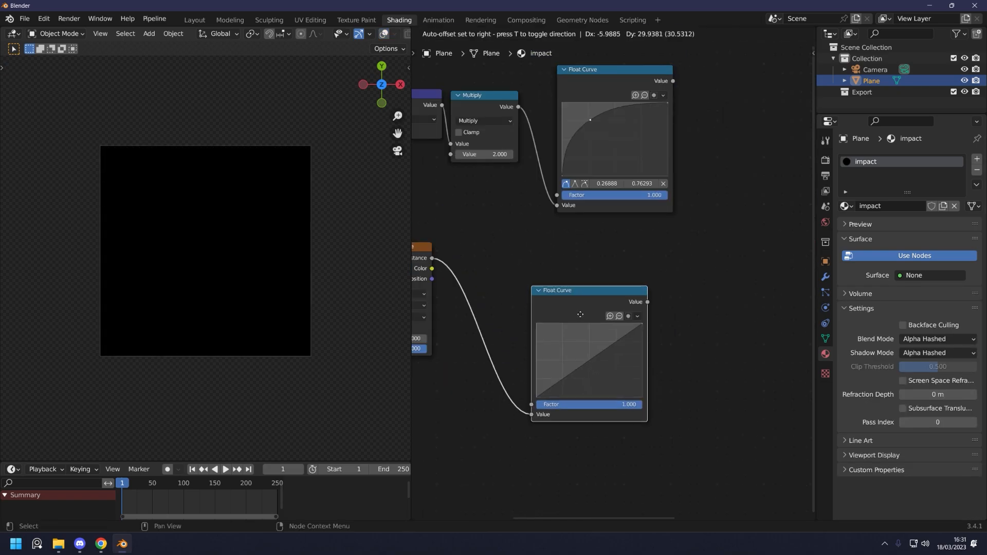
left_click(572, 276)
- Invert the second Float Curve so it falls from 1 to 0, and set the Voronoi feature output to Distance to Edge
scroll(582, 328, "up", 4)
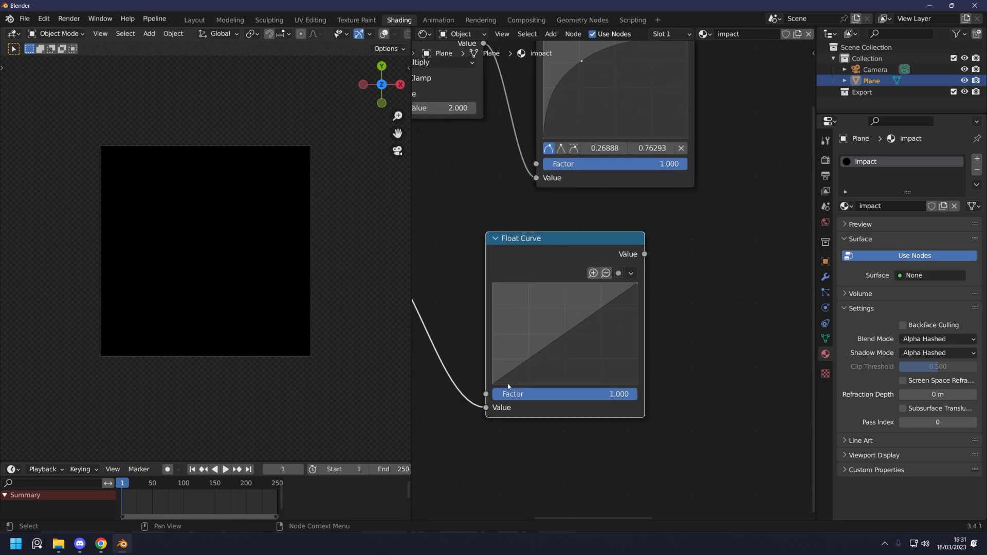
left_click(493, 384)
left_click_drag(493, 384, 493, 283)
left_click_drag(633, 290, 637, 383)
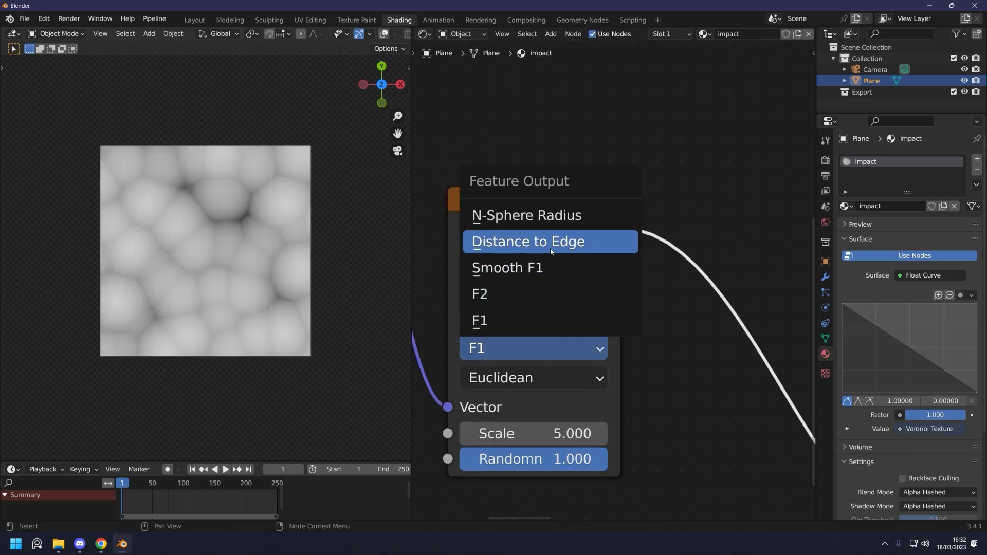
left_click(551, 242)
- Connect the Greater Than node to the Material Output's surface and the second Float Curve to its threshold
scroll(551, 251, "down", 4)
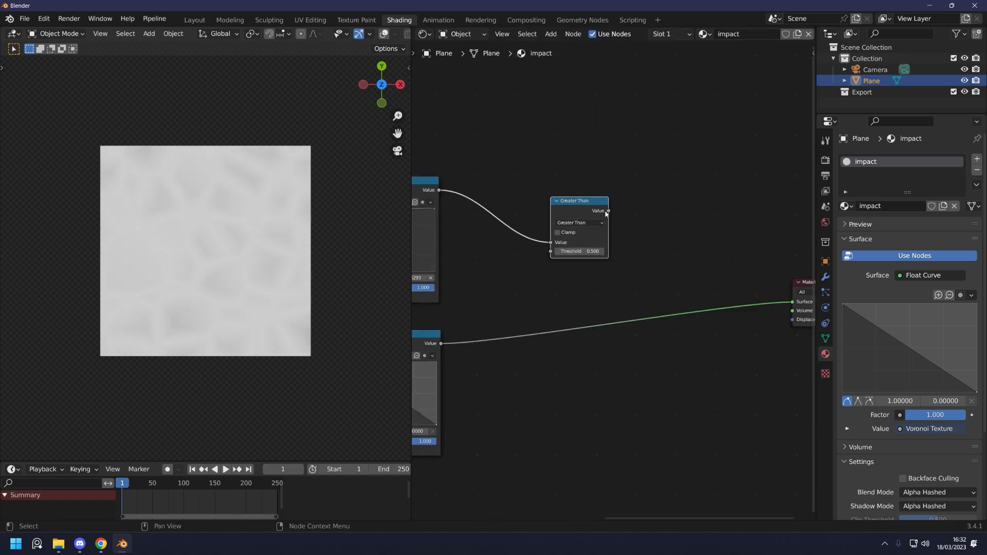
left_click_drag(608, 211, 792, 302)
left_click_drag(438, 344, 549, 253)
left_click_drag(573, 214, 552, 236)
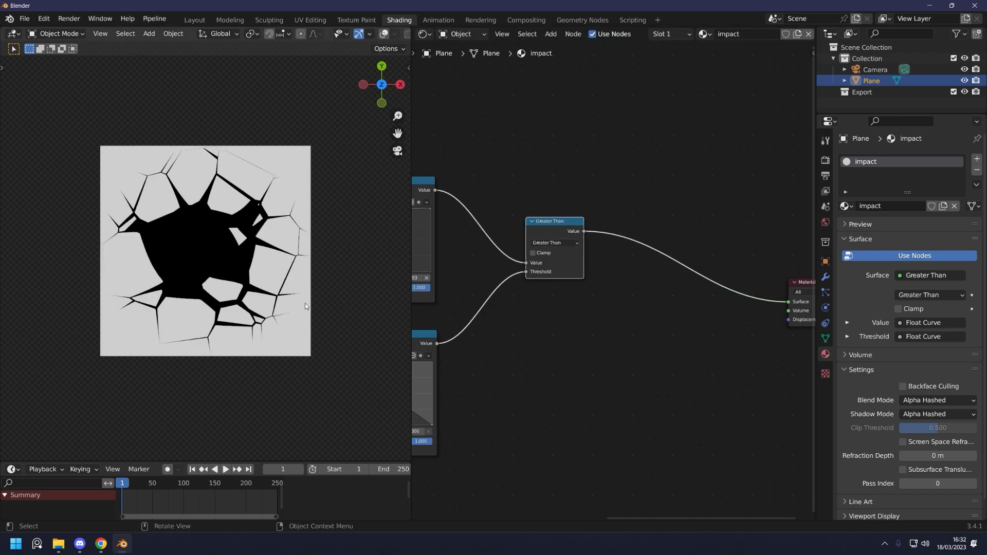
left_click(617, 433)
- Try a different value on the Voronoi Texture to vary the crack pattern
middle_click_drag(518, 409, 643, 391)
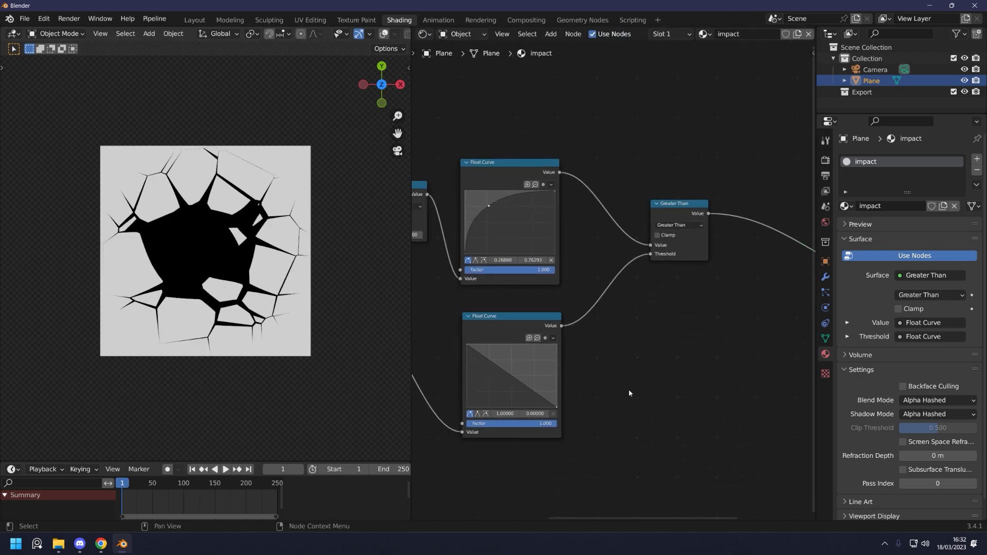
middle_click_drag(478, 416, 679, 391)
scroll(581, 391, "up", 3)
middle_click_drag(540, 355, 649, 389)
scroll(648, 389, "up", 5)
left_click_drag(648, 370, 898, 369)
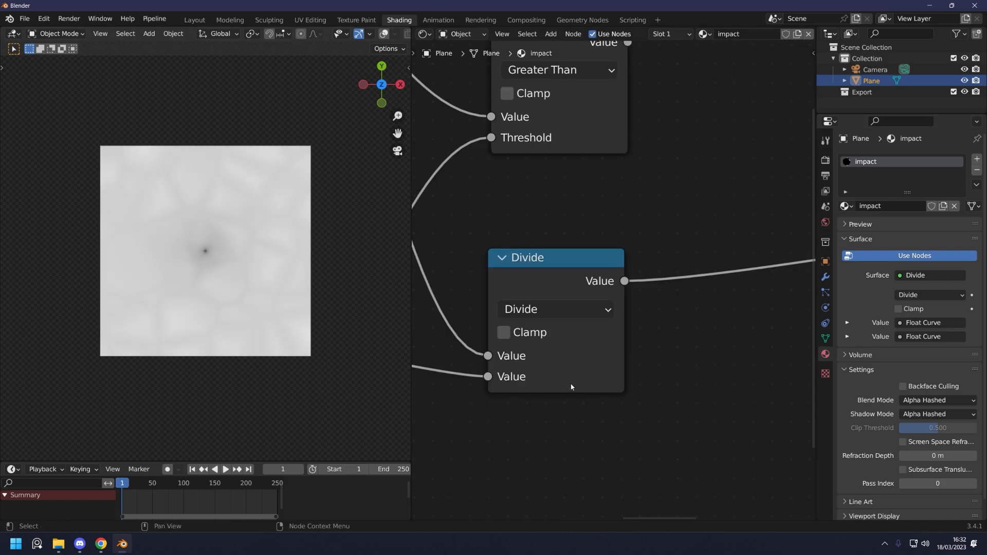
- Set the operation of the math node following the Divide node to Greater Than
middle_click_drag(515, 389, 582, 347)
scroll(582, 347, "down", 2)
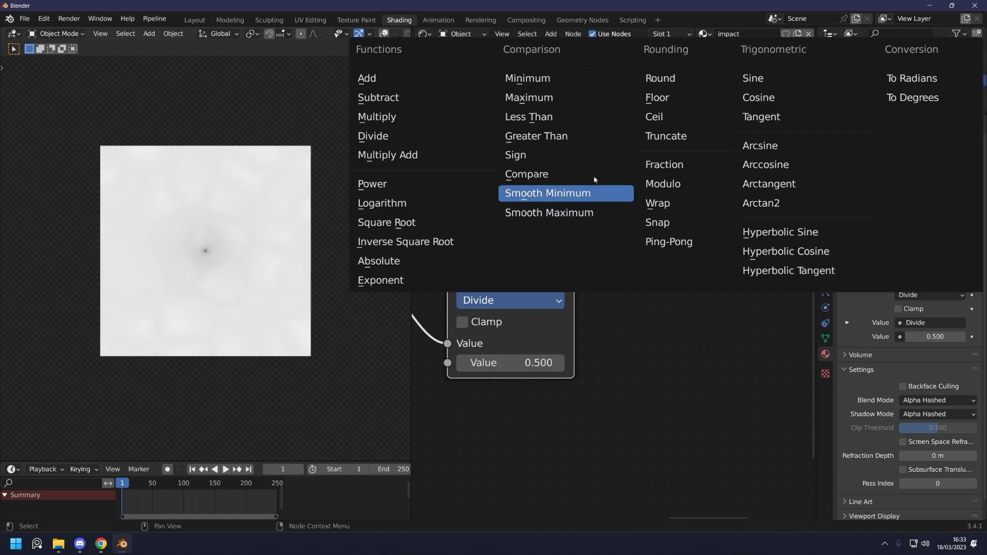
left_click(549, 135)
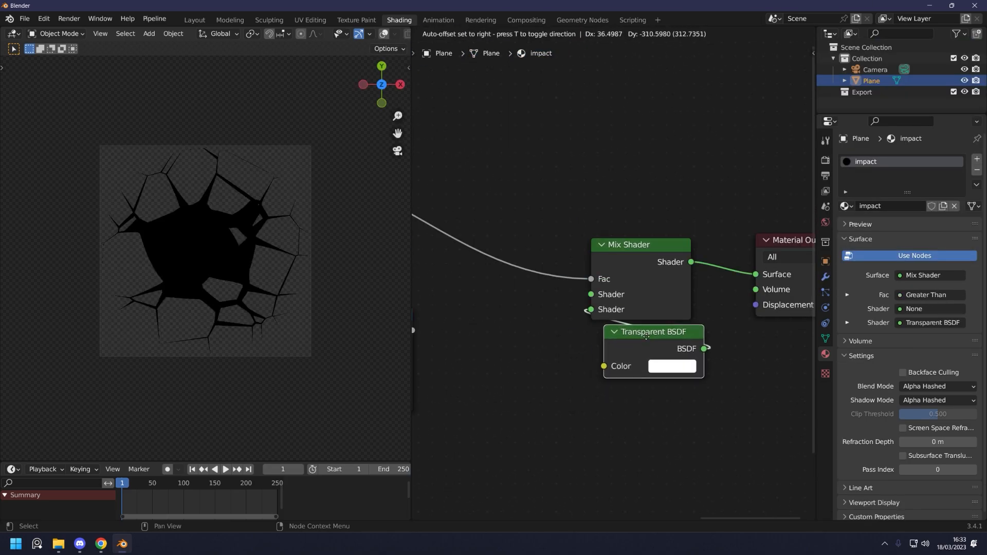
- Place the Transparent BSDF under the Mix Shader and connect a duplicated Mix Shader to the original's first shader input
left_click_drag(633, 340, 631, 345)
middle_click_drag(631, 345, 740, 294)
left_click(718, 212)
key("shift+d")
left_click(574, 356)
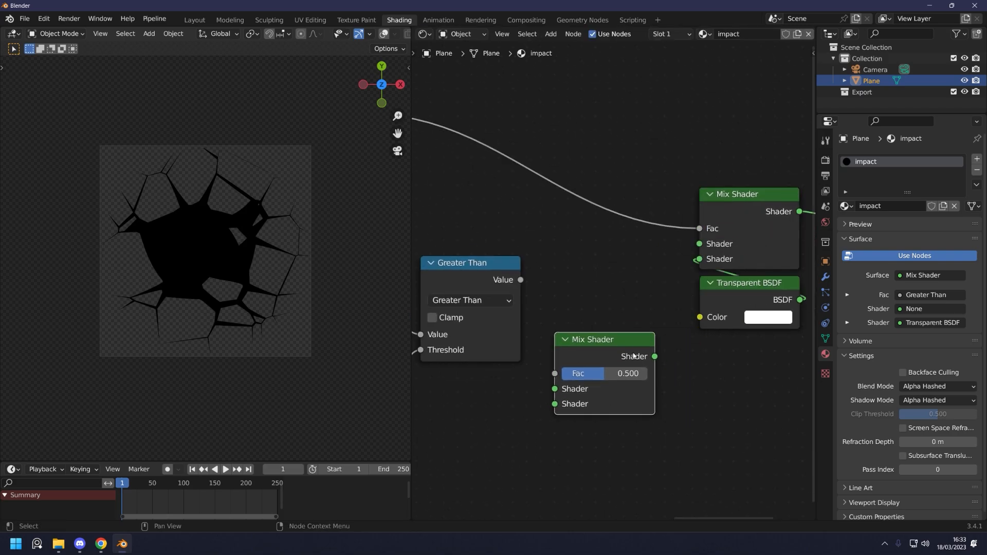
left_click_drag(702, 244, 700, 244)
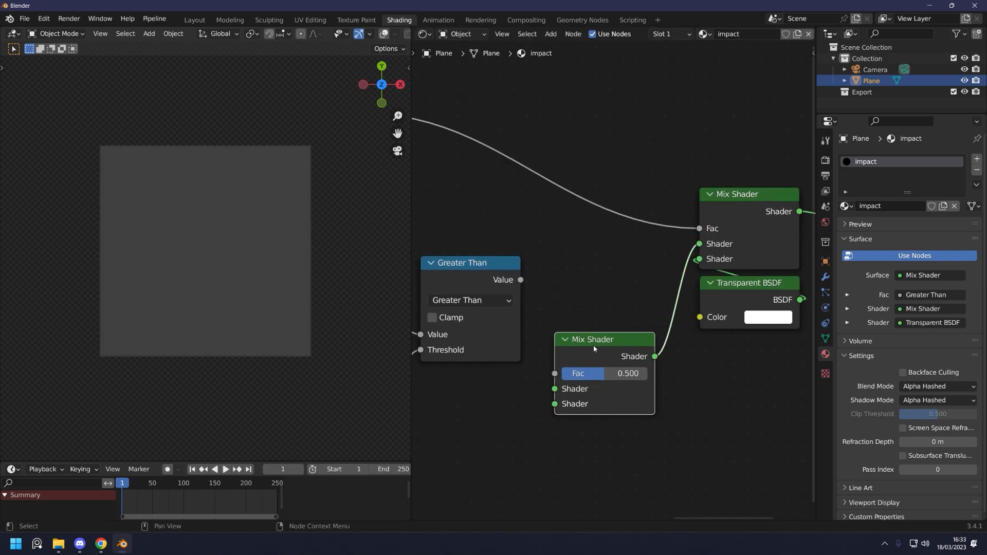
- Place a second Transparent BSDF under the duplicated Mix Shader and set its color to black
left_click_drag(606, 375, 605, 280)
scroll(604, 280, "down", 3)
middle_click_drag(714, 334, 560, 397)
left_click_drag(708, 404, 419, 281)
middle_click_drag(573, 307, 702, 328)
left_click(741, 332)
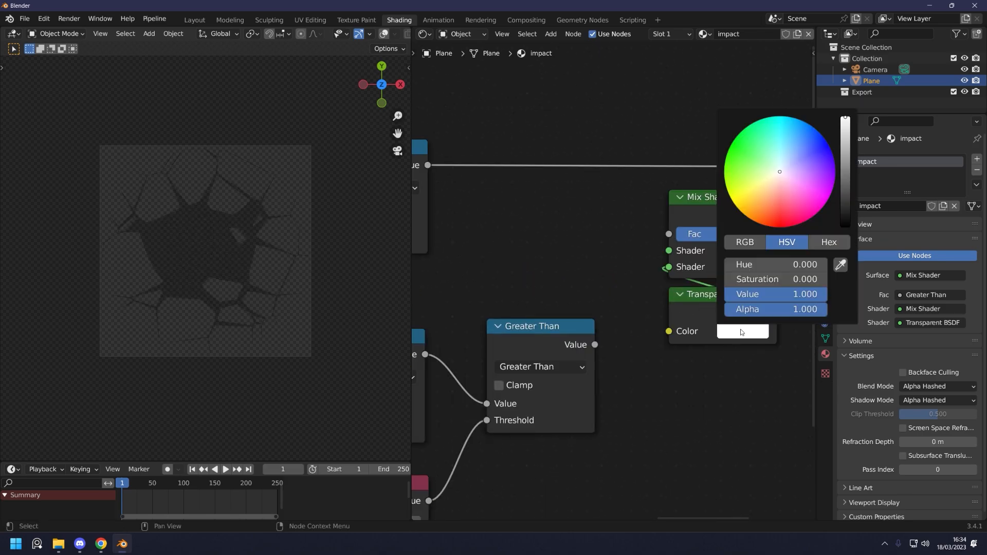
key("BackSpace")
- Add an Emission shader colored red and connect it to the duplicated Mix Shader's first shader input
key("shift+a")
type("em")
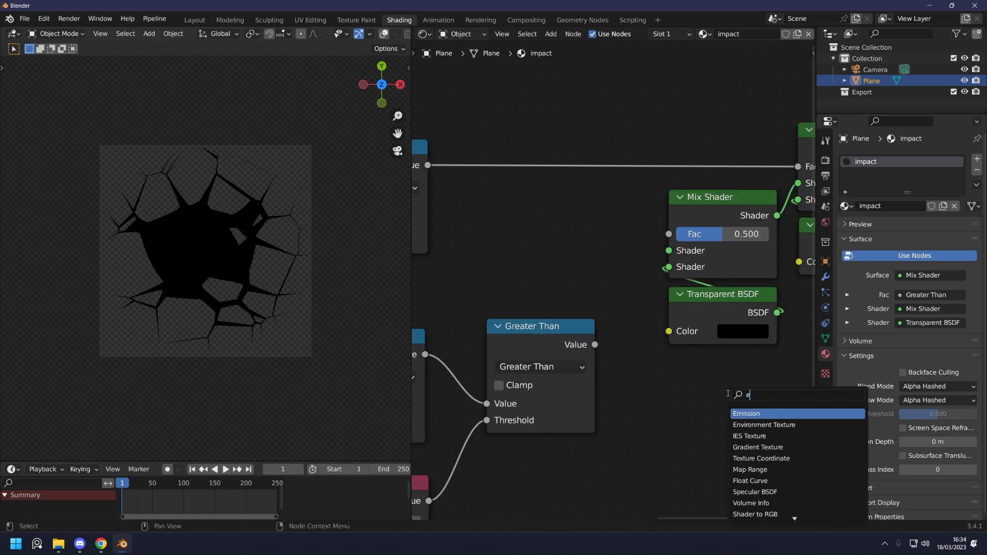
left_click(756, 413)
left_click(727, 422)
left_click_drag(763, 403, 639, 307)
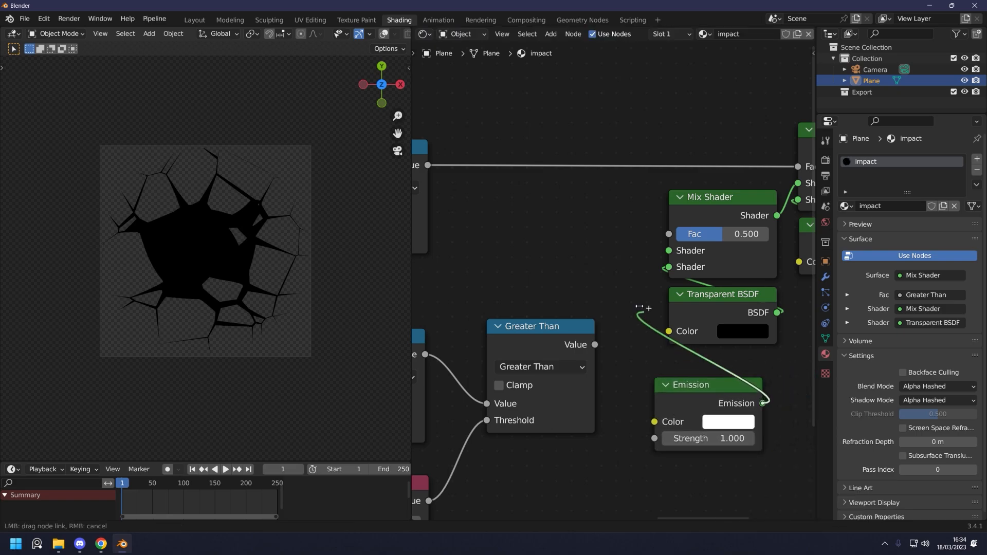
left_click_drag(672, 250, 670, 250)
left_click_drag(724, 387, 825, 345)
left_click(753, 397)
- Drive the duplicated Mix Shader's factor with the lower Greater Than node and fine-tune the threshold Value node
middle_click_drag(594, 348, 598, 373)
left_click_drag(597, 369, 670, 259)
scroll(543, 313, "up", 3)
middle_click_drag(543, 313, 480, 226)
middle_click_drag(453, 426, 735, 342)
scroll(552, 441, "up", 4)
left_click_drag(552, 441, 579, 441, "shift")
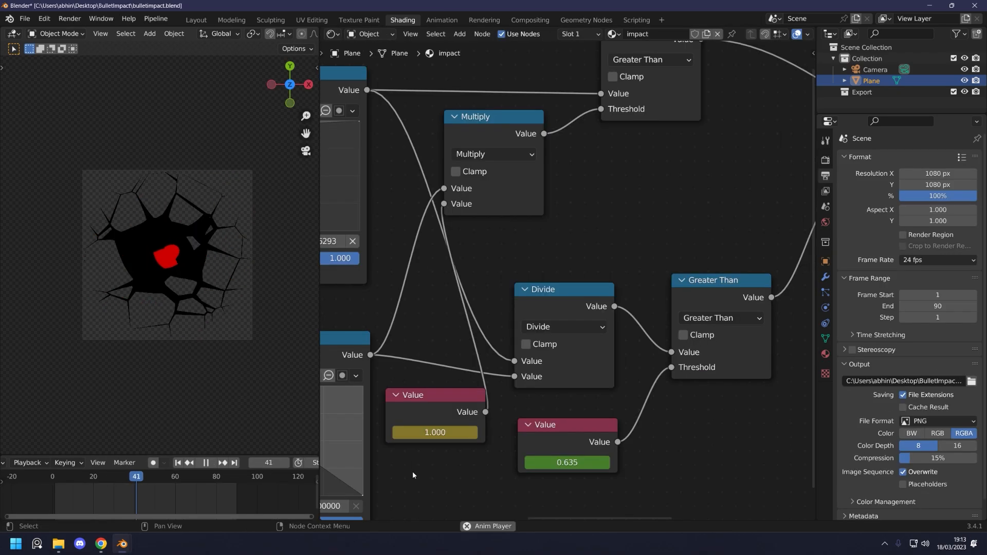
- At frame 90, brighten the black color of the Transparent BSDF under the duplicated Mix Shader toward white
mouse_move(175, 484)
left_mouse_down()
mouse_move(141, 486)
mouse_move(166, 482)
left_mouse_up()
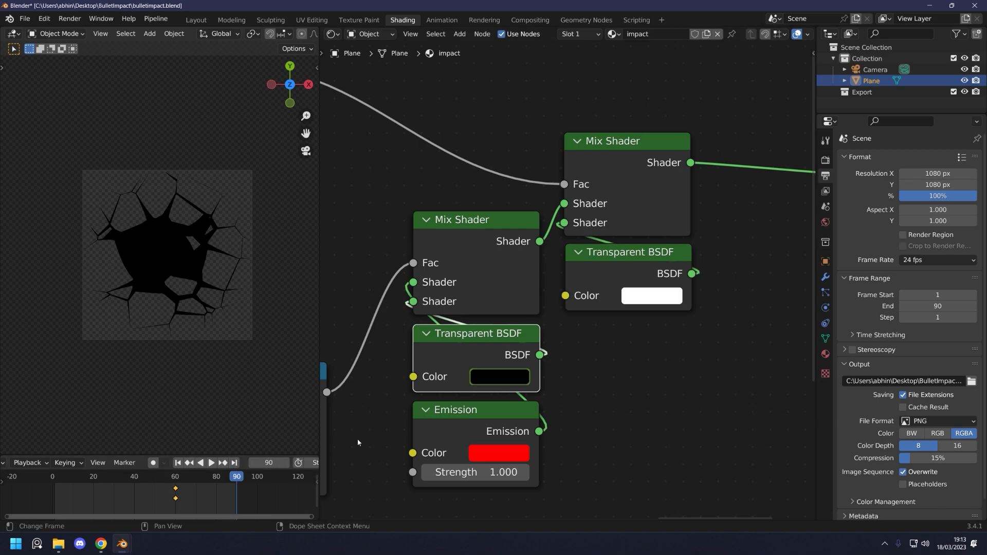
left_click(505, 379)
left_click_drag(540, 337, 663, 336)
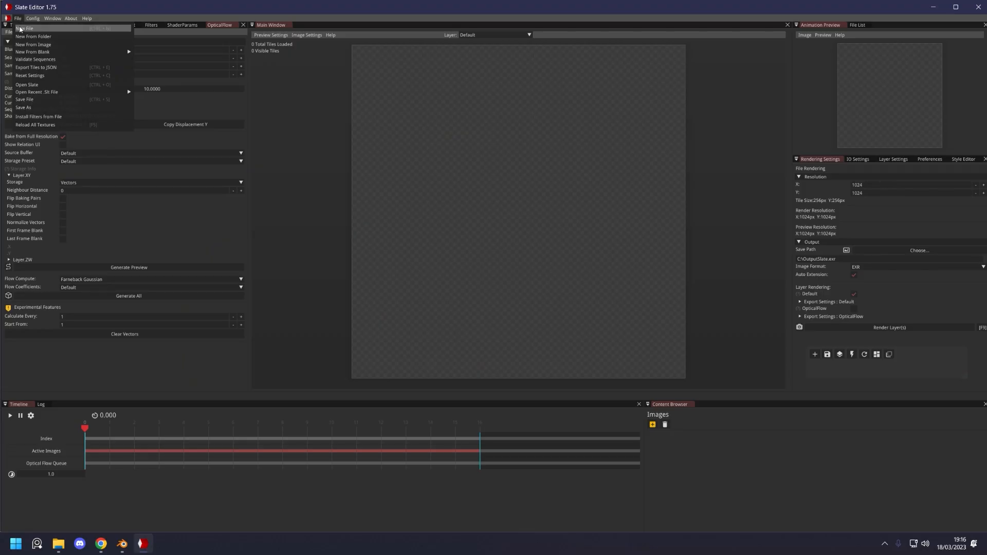
- In Slate Editor, create a new flipbook from the export folder inside BulletImpact
left_click(23, 37)
left_click(372, 200)
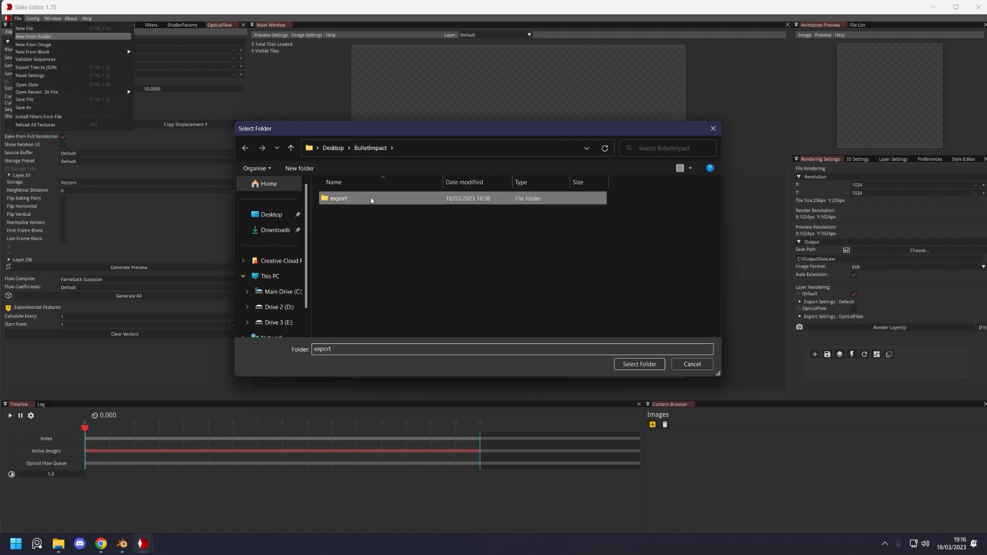
double_click(371, 200)
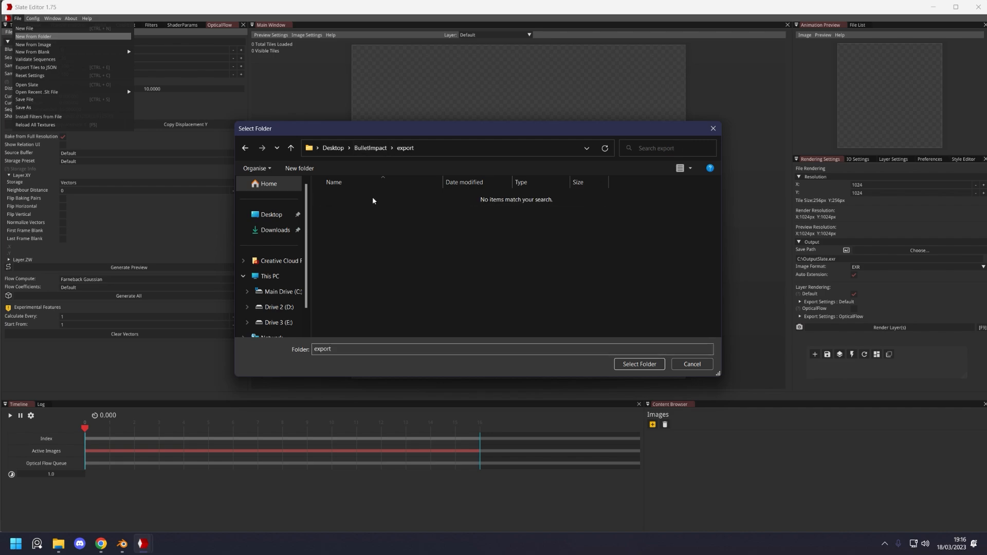
left_click(630, 364)
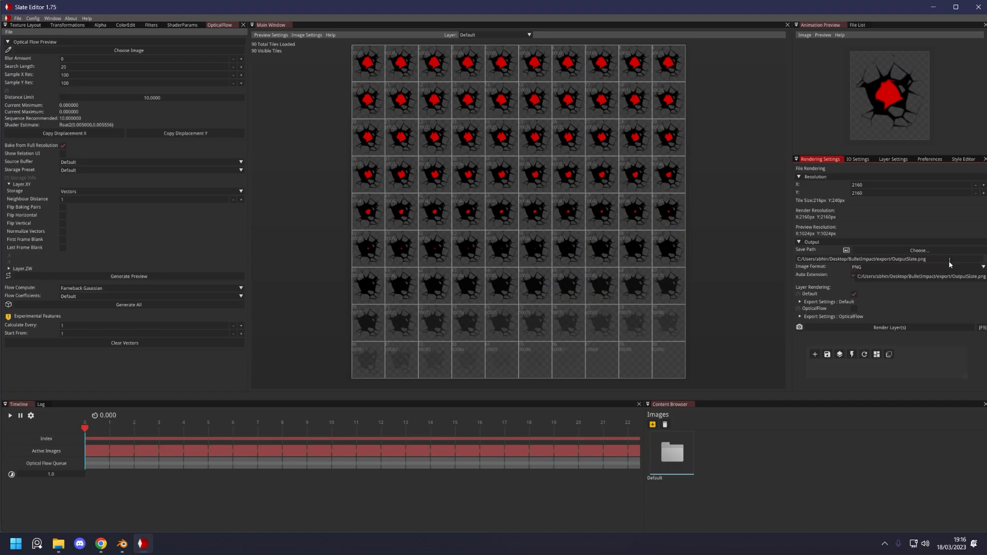
- Set the output save path to bulletimpact_flipbook.png in the BulletImpact folder
left_click(949, 252)
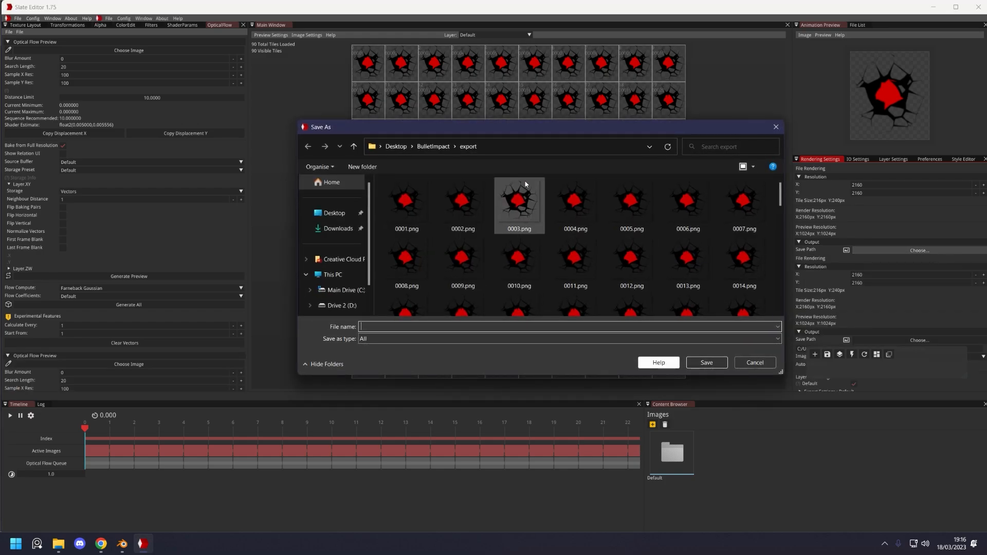
left_click(433, 147)
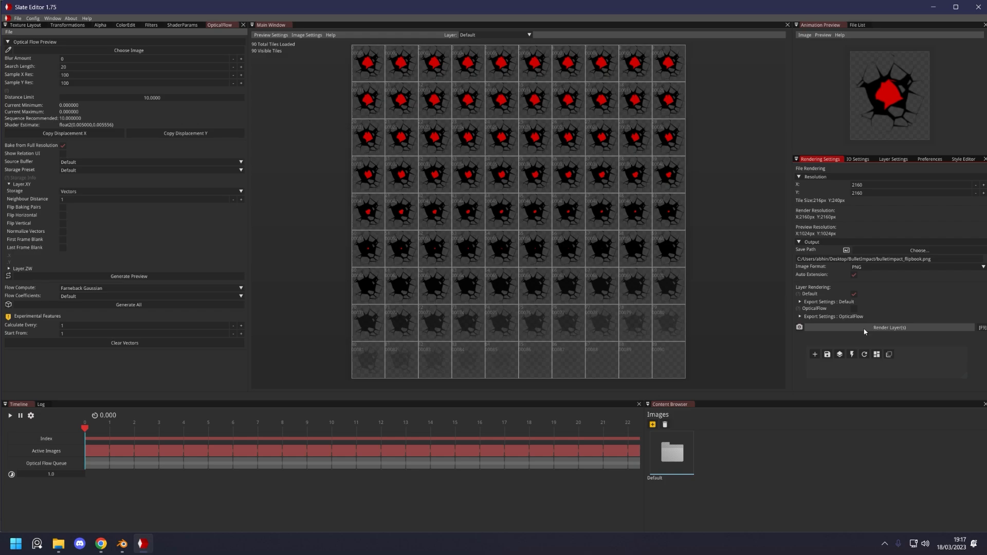
- Render the flipbook's enabled layer to the PNG output file
left_click(865, 328)
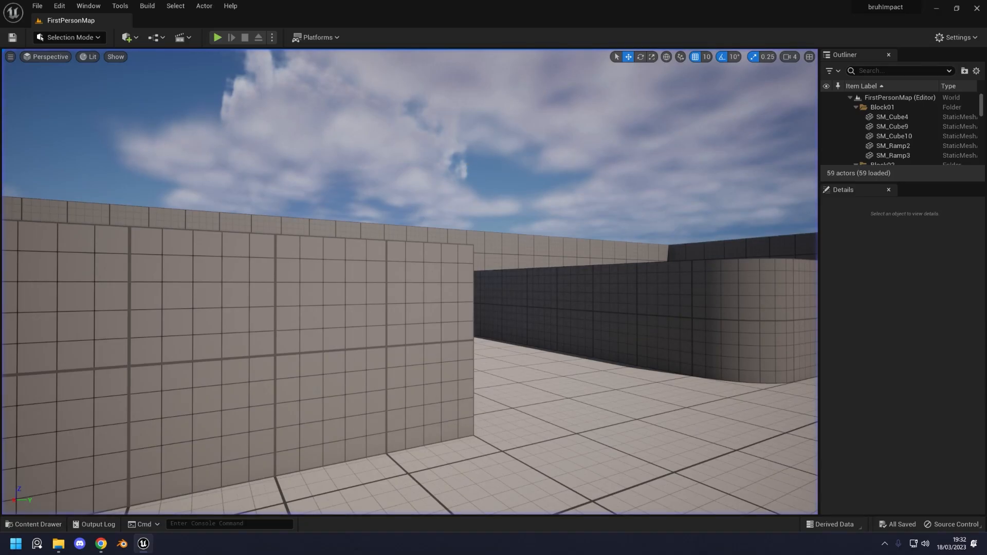
- In Unreal Editor, open the BP_FirstPersonProjectile blueprint from the FirstPerson Blueprints folder
left_click(41, 525)
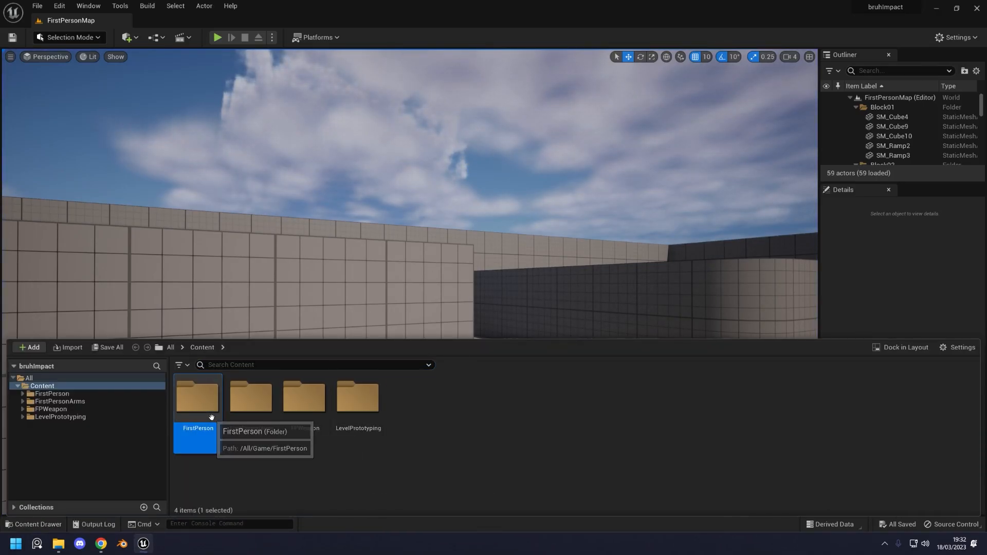
double_click(200, 398)
double_click(200, 399)
left_click(303, 406)
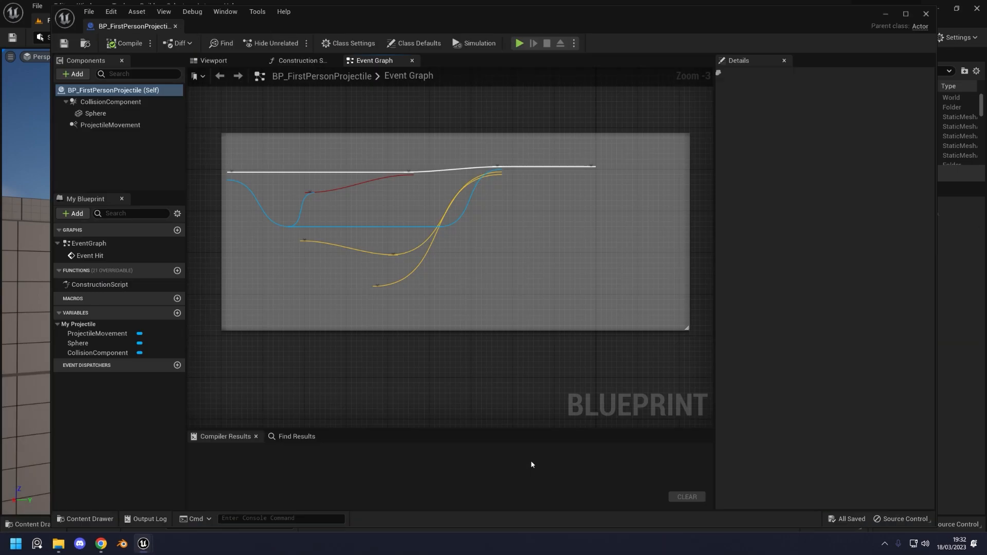
- Delete the nodes between Event Hit and Destroy Actor in the Event Graph
right_click_drag(436, 349, 455, 388)
left_click_drag(555, 333, 353, 226)
key("Delete")
- Add a Spawn Decal Attached node driven by Event Hit's execution output and place it ahead of Destroy Actor
type("decal")
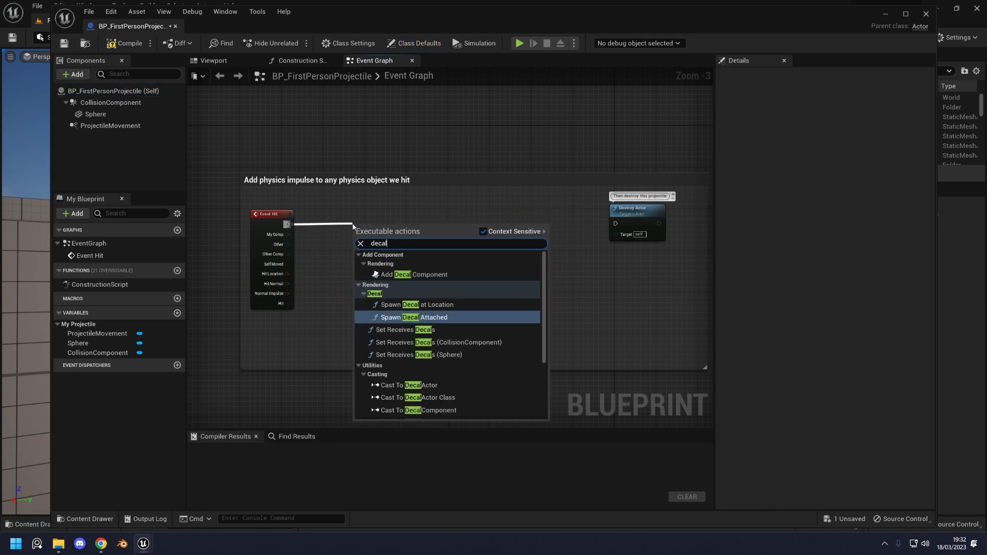
left_click(437, 317)
left_click_drag(426, 229, 476, 220)
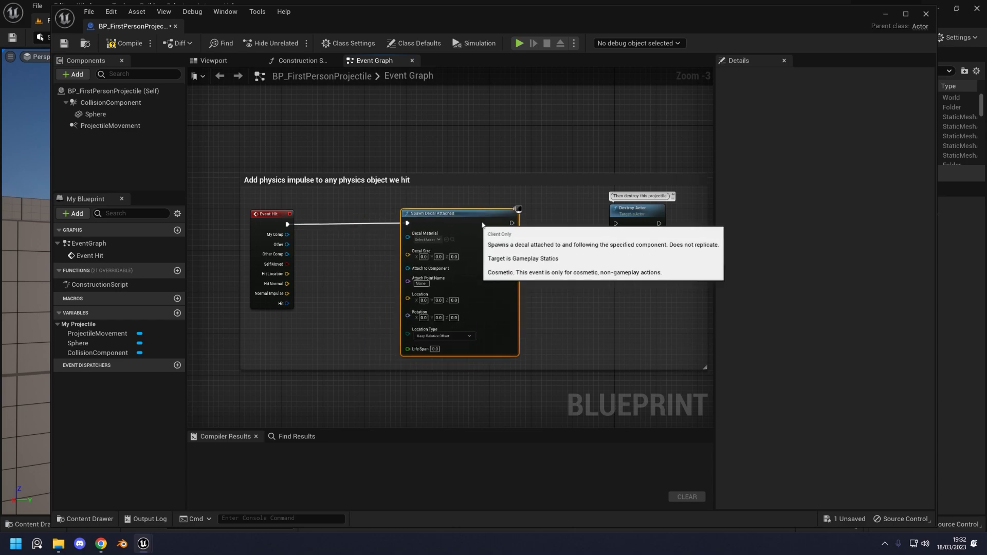
- Insert a Set Fade Out node before Destroy Actor, targeting the spawned decal's return value, with Destroy Owner After Fade disabled
left_click_drag(477, 220, 499, 214)
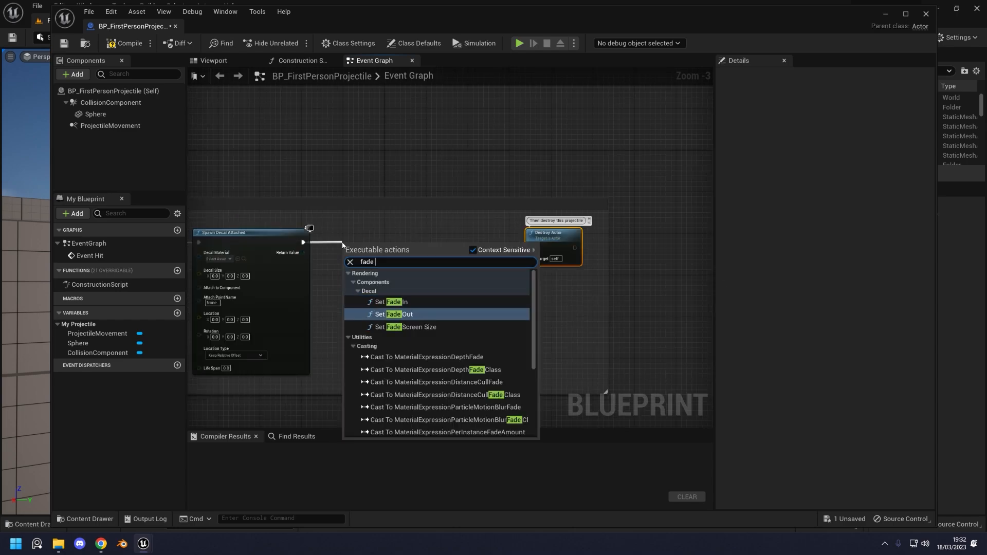
key("Return")
scroll(342, 242, "up", 3)
left_click_drag(375, 245, 406, 231)
left_click_drag(281, 258, 377, 266)
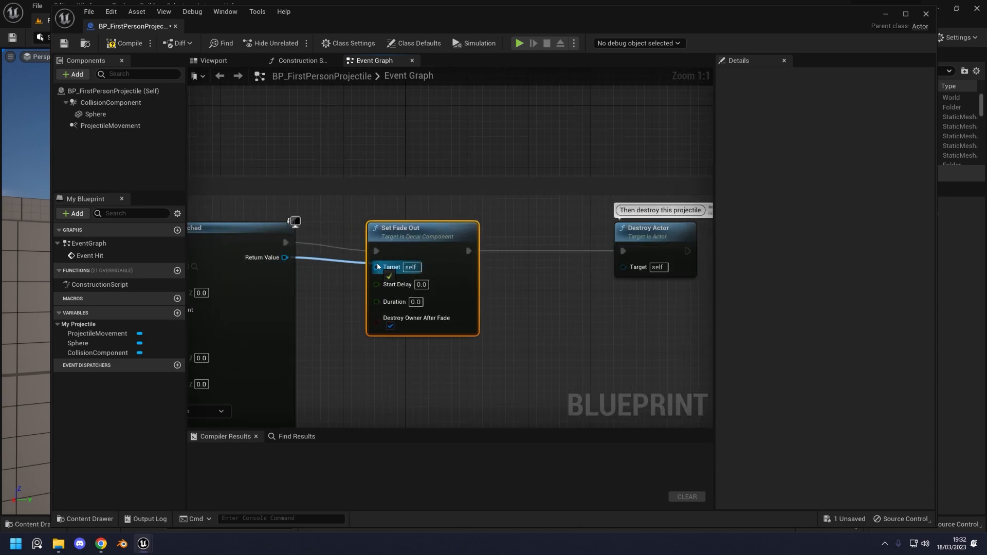
left_click(421, 282)
left_click(571, 332)
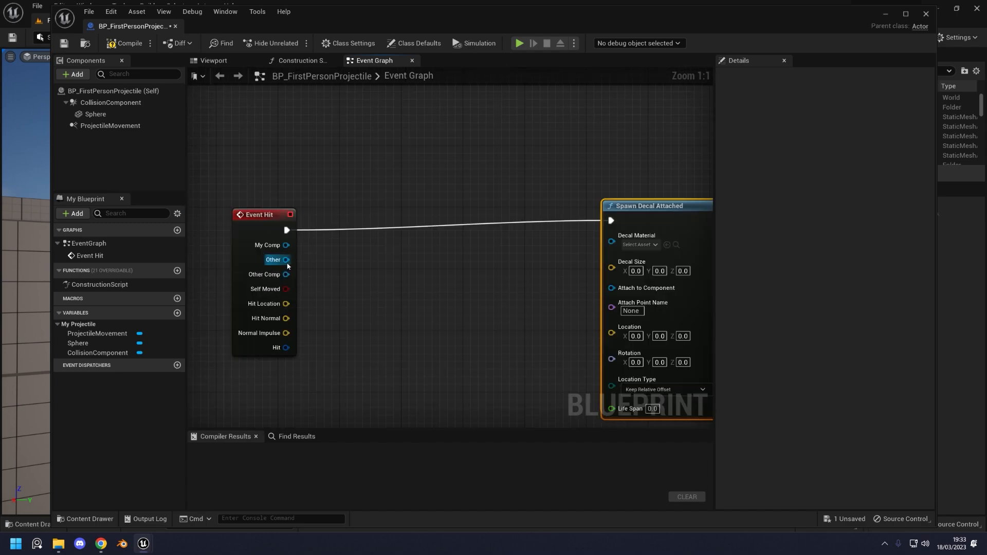
- Connect Event Hit's Other Comp to Attach to Component and set the decal size to 24 in X, Y and Z
left_click_drag(286, 274, 612, 288)
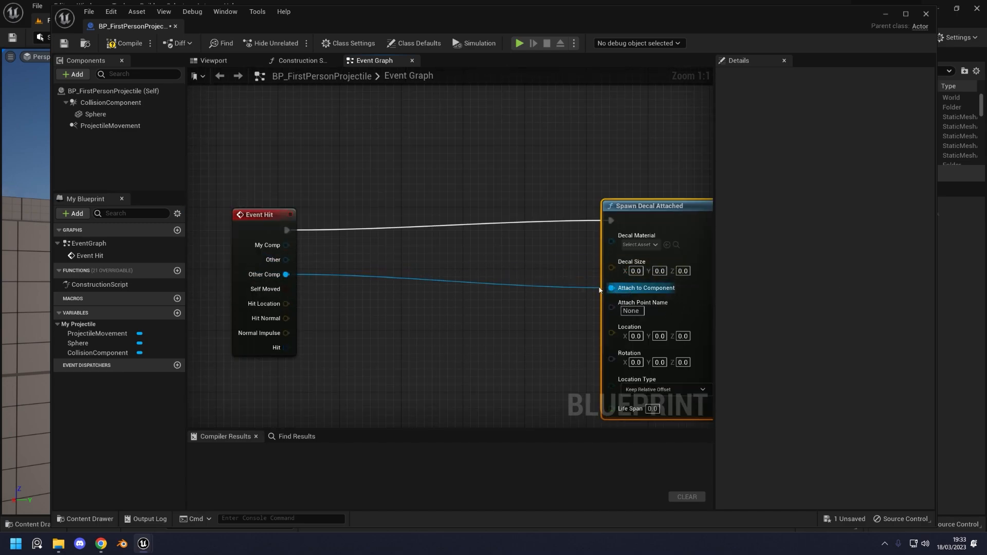
right_click_drag(405, 386, 420, 313)
right_click_drag(347, 279, 294, 296)
left_click(601, 220)
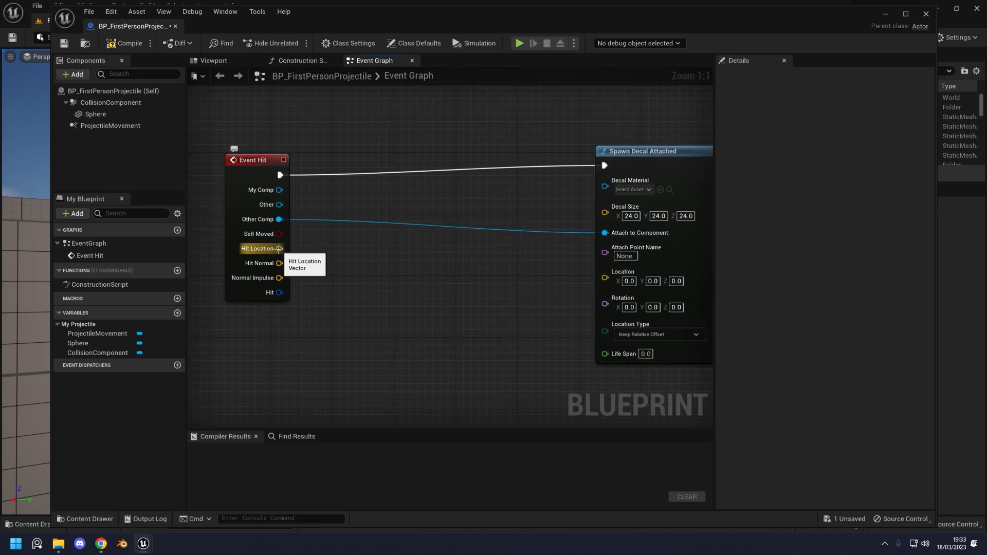
- Connect Hit Location to the decal's Location and feed Hit Normal into a new Make Rot from X node
left_click_drag(283, 250, 612, 281)
right_click_drag(408, 321, 403, 279)
left_click_drag(275, 221, 314, 294)
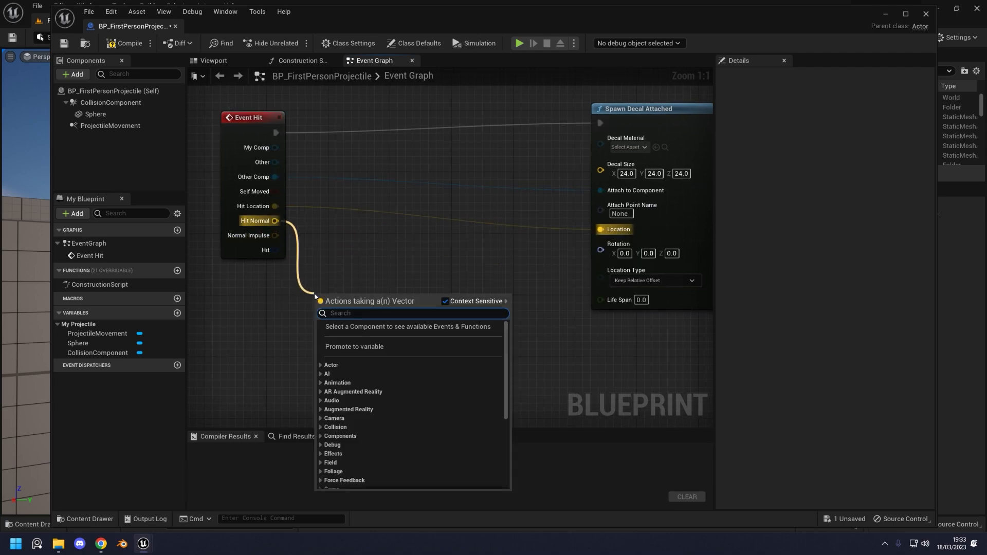
type("make rot")
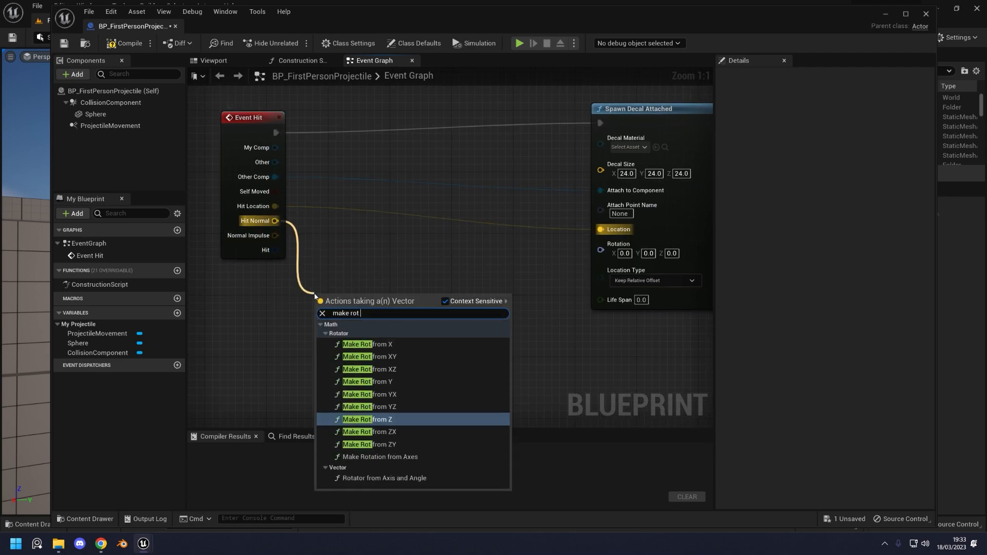
type(" from x")
key("Return")
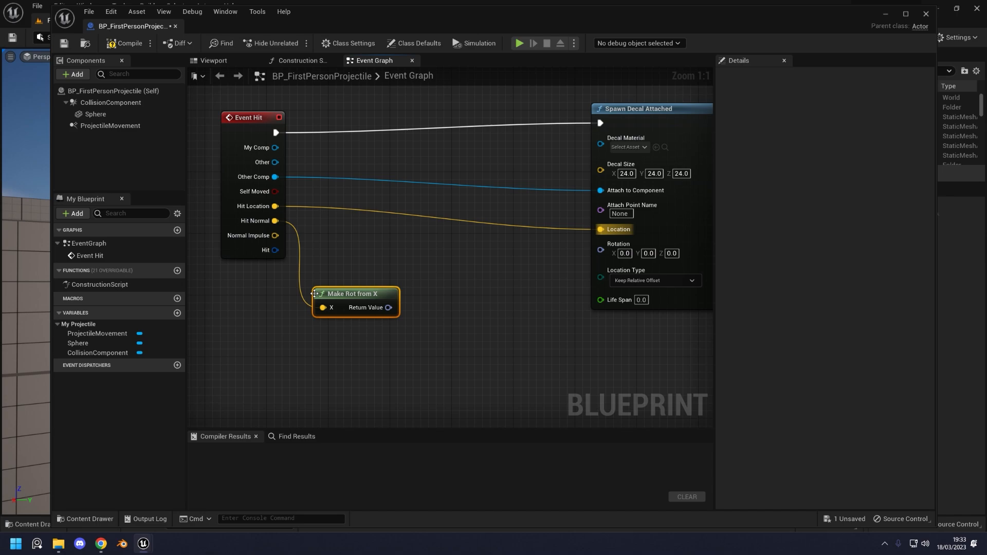
- Split the Make Rot from X return value and the decal's Rotation input into roll, pitch and yaw pins
right_click(387, 309)
left_click(397, 337)
left_click_drag(379, 296, 387, 319)
right_click_drag(656, 273, 560, 267)
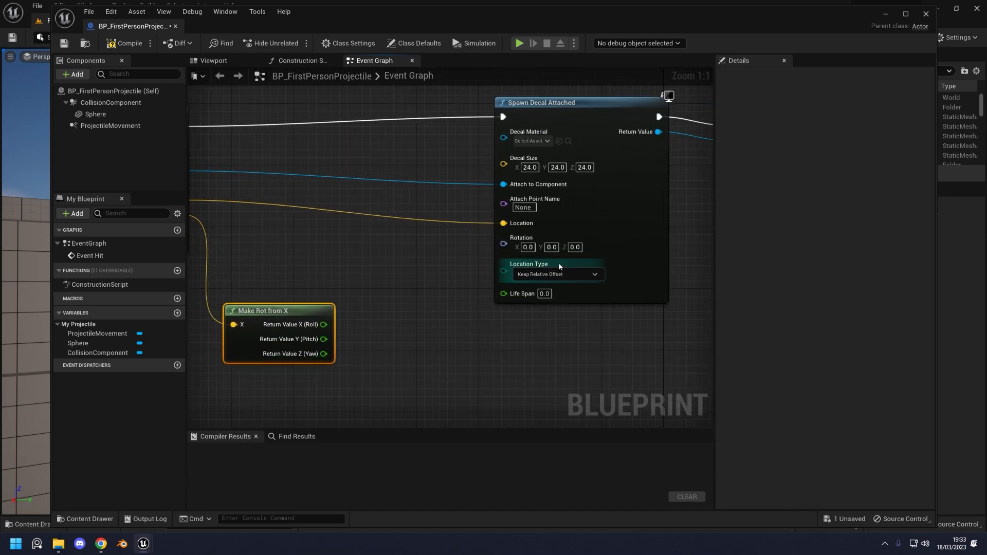
right_click(554, 249)
right_click(517, 242)
left_click(565, 275)
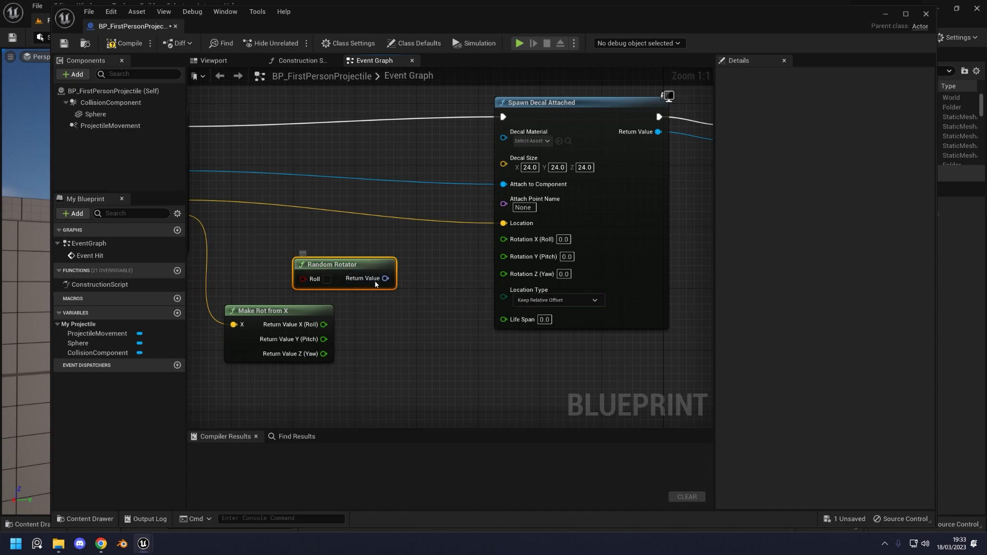
- Add a Random Rotator node, split its return value into separate pins and place it above Make Rot from X
right_click(384, 278)
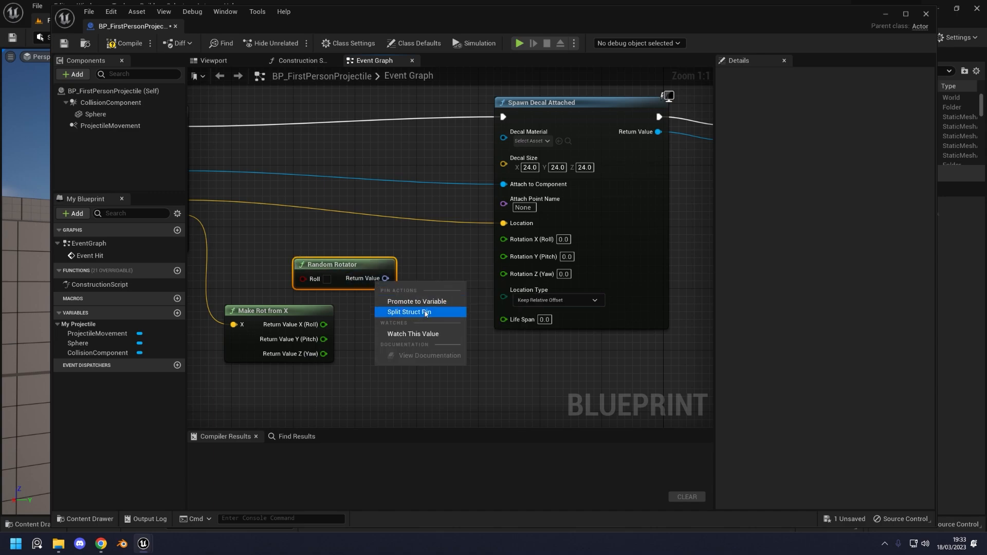
left_click(411, 312)
left_click_drag(391, 288, 321, 265)
- Drive the decal's pitch and yaw from Make Rot from X and its roll from Random Rotator with Roll enabled
left_click_drag(324, 354, 509, 256)
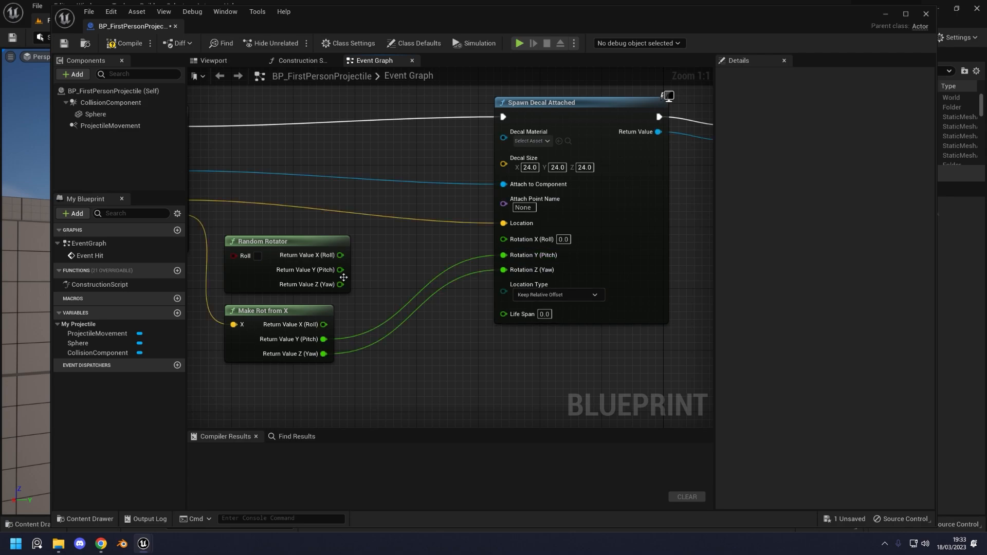
left_click_drag(340, 255, 505, 238)
right_click_drag(348, 292, 455, 287)
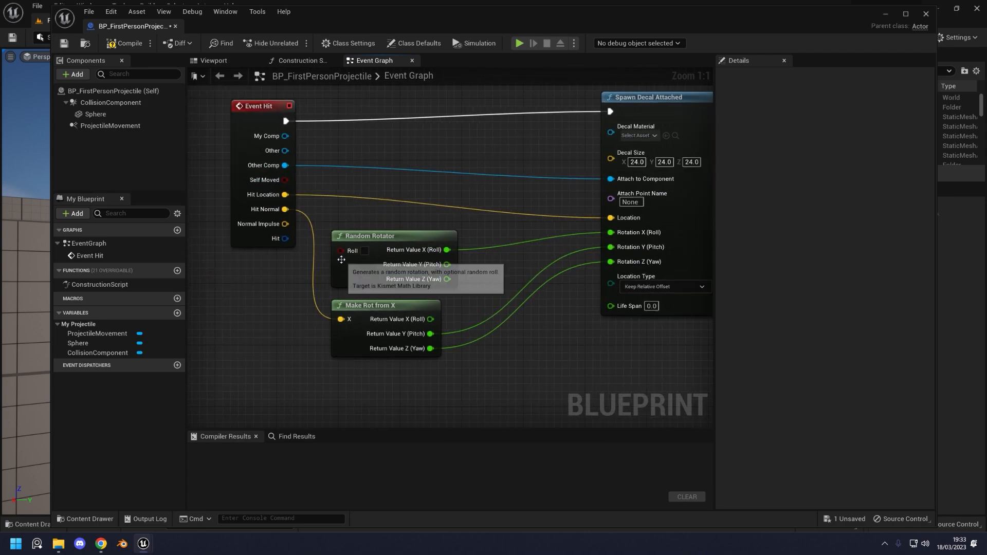
right_click_drag(504, 351, 557, 270)
- Create a float variable named lifeTime in the projectile blueprint
right_click(390, 340)
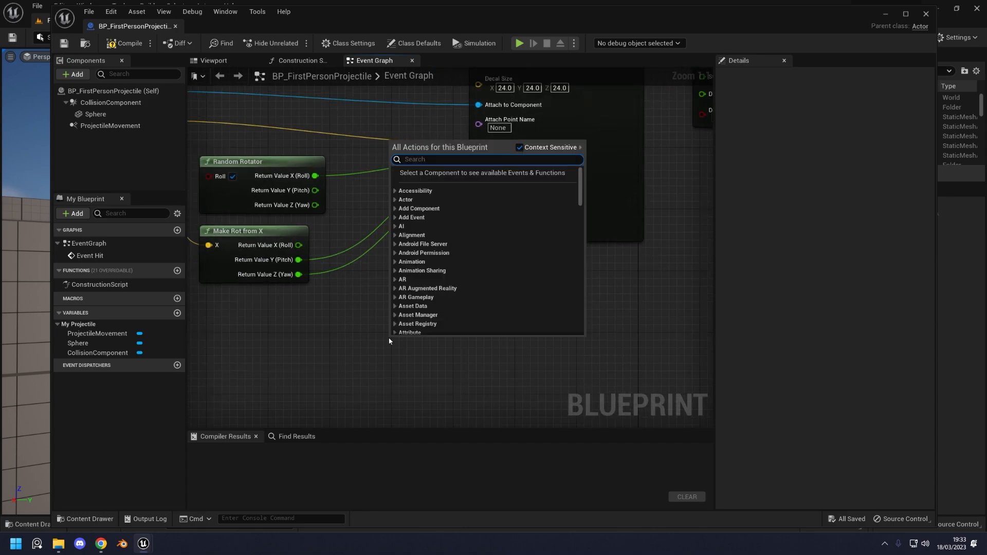
left_click(388, 340)
left_click(177, 313)
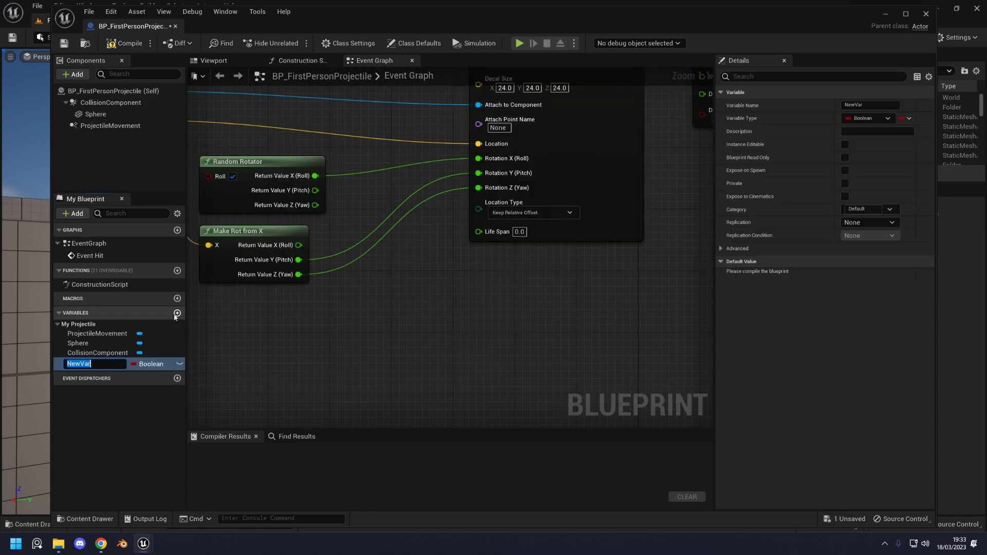
type("floa")
type("t")
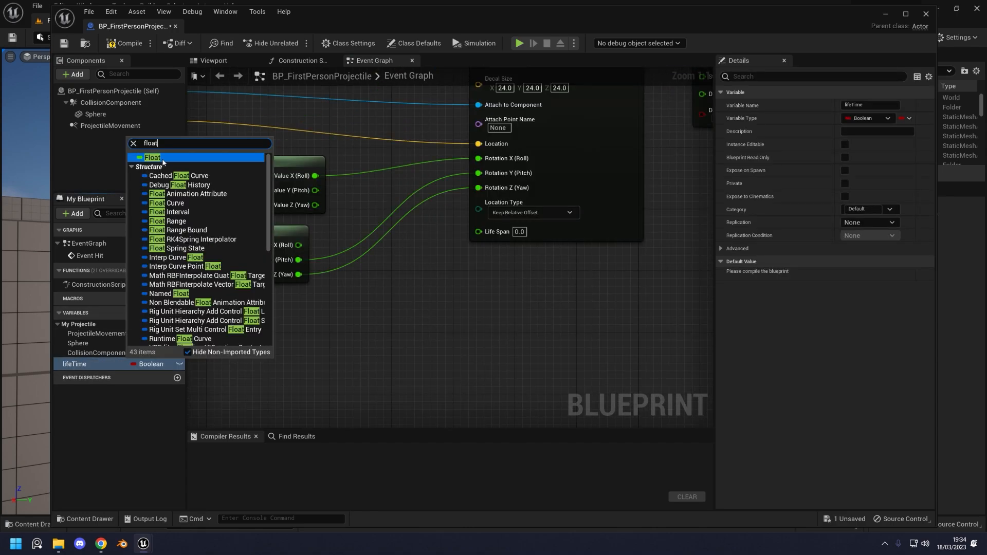
left_click(161, 164)
left_click(164, 158)
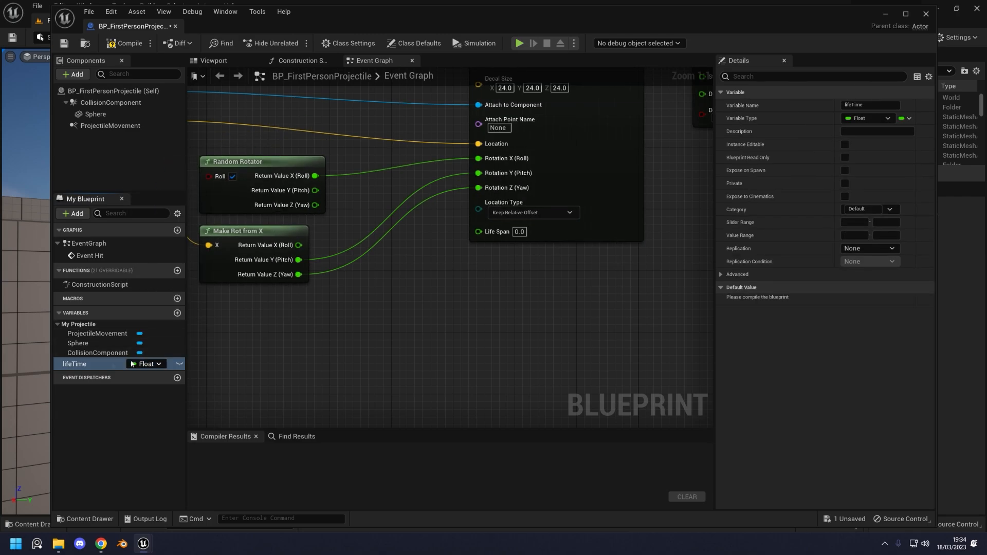
- Connect a lifeTime getter to the Life Span input of Spawn Decal Attached
left_click(95, 369)
left_click_drag(94, 369, 478, 232)
left_click(331, 341)
- Add a reroute point on the Life Time wire and connect it to Set Fade Out's Duration
right_click_drag(570, 292, 432, 313)
scroll(528, 331, "down", 1)
double_click(244, 359)
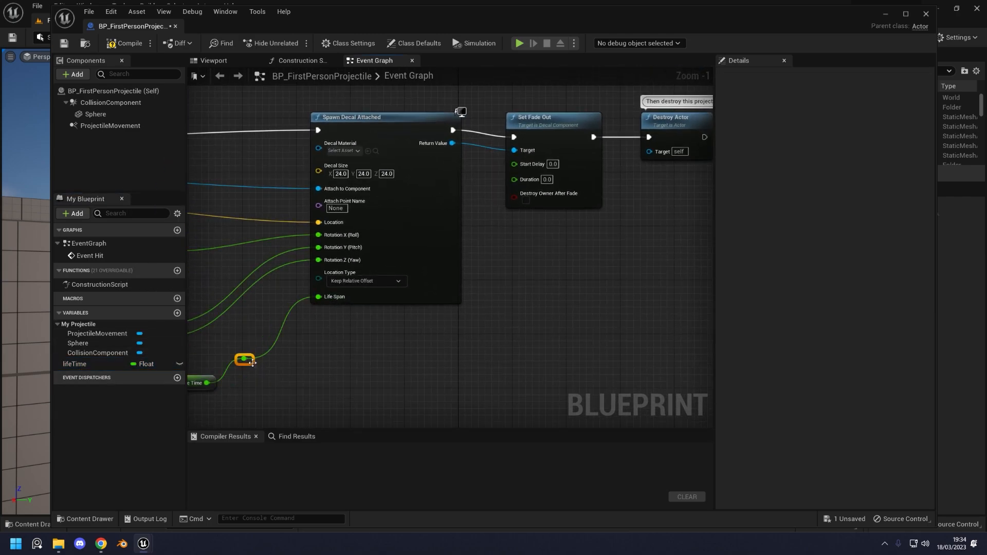
left_click_drag(244, 359, 514, 180)
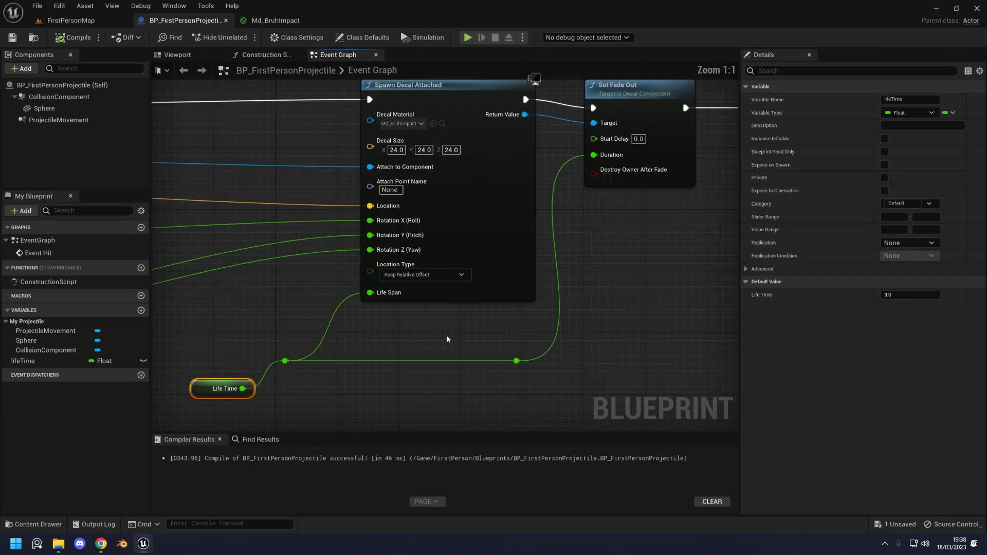
- Set the Location Type of Spawn Decal Attached to Keep World Position
left_click(426, 275)
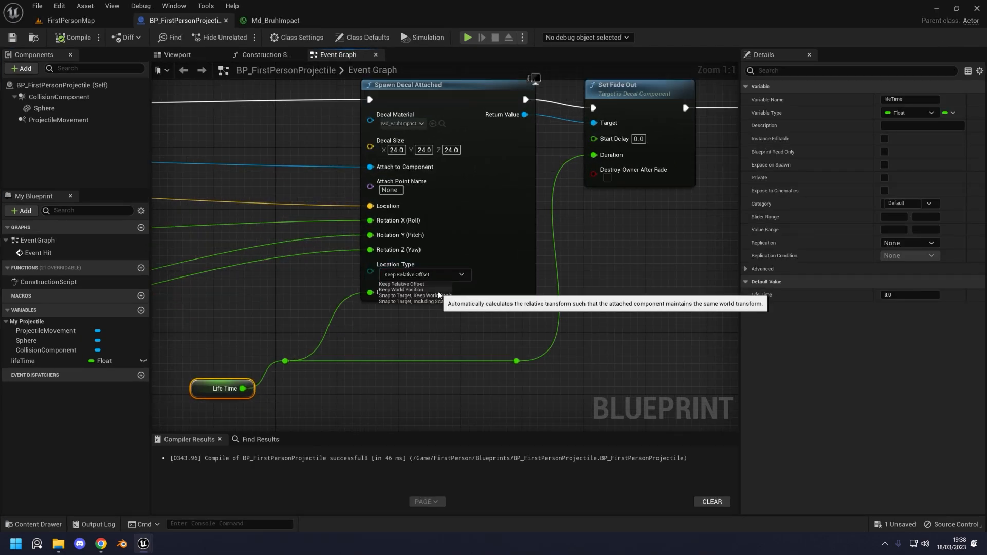
left_click(439, 291)
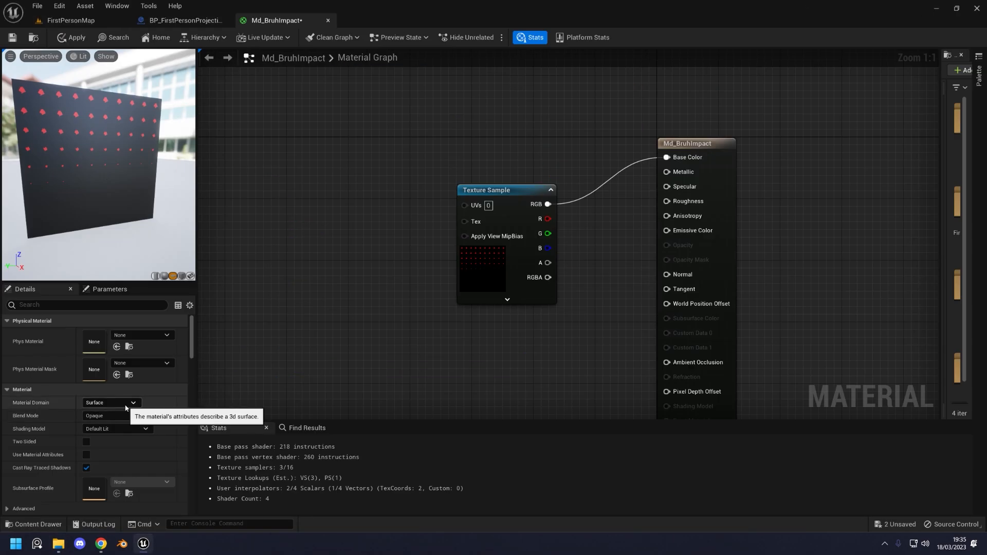
- In the Md_BruhImpact material, set the Material Domain to Deferred Decal and the Blend Mode to Translucent
left_click(125, 406)
left_click(105, 420)
left_click(123, 417)
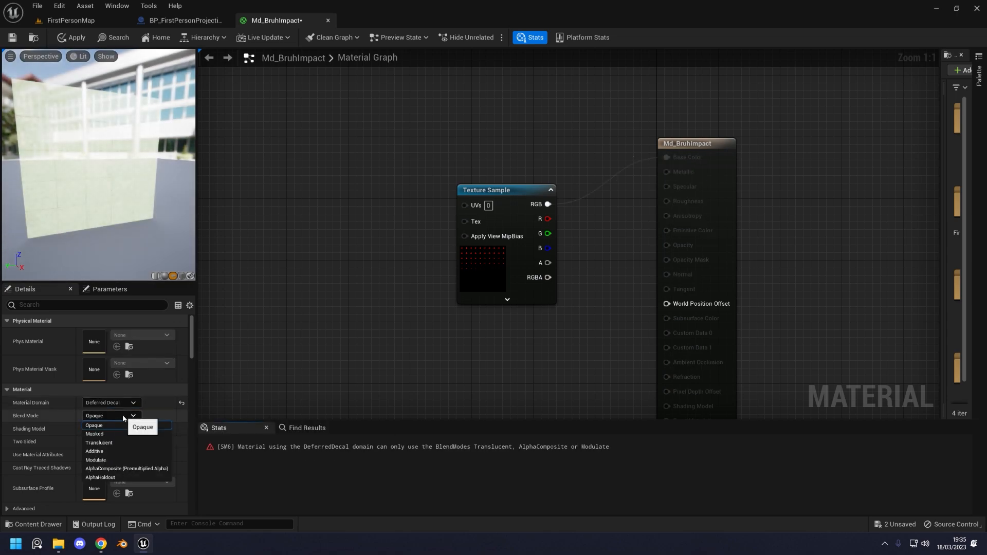
left_click(125, 442)
- Connect the Texture Sample's alpha to Opacity and its RGB to Emissive Color
right_click_drag(562, 326, 438, 375)
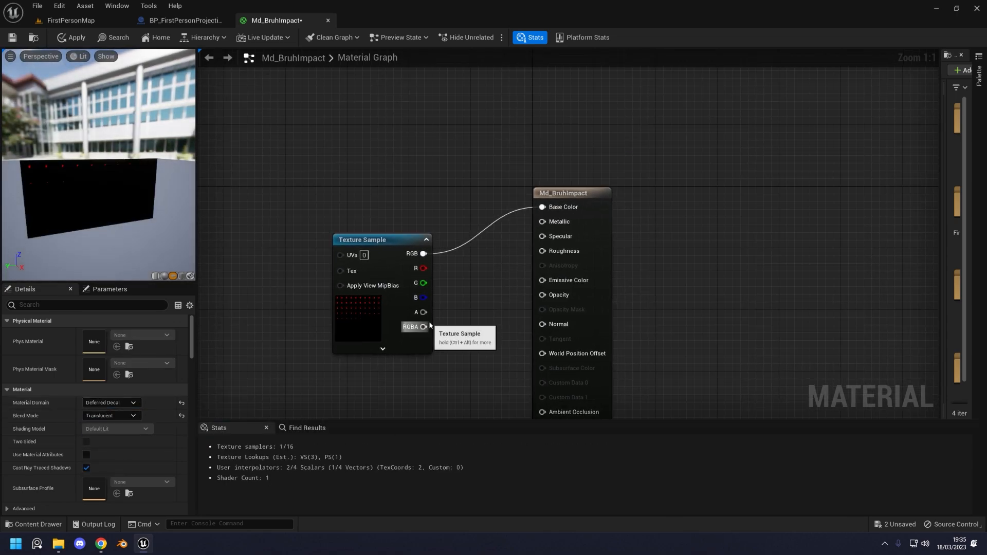
left_click_drag(558, 312, 549, 294)
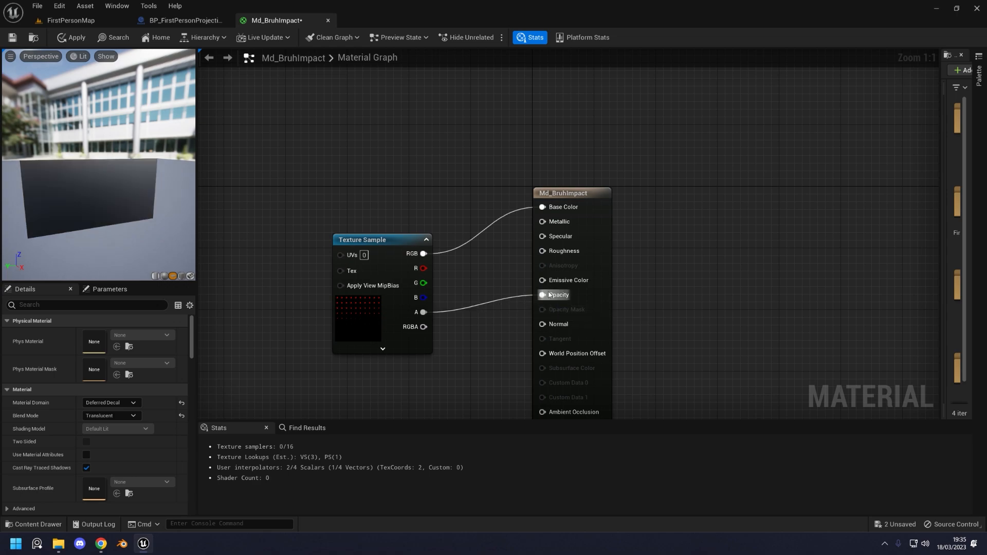
right_click_drag(471, 271, 461, 309)
left_click_drag(377, 282, 533, 319)
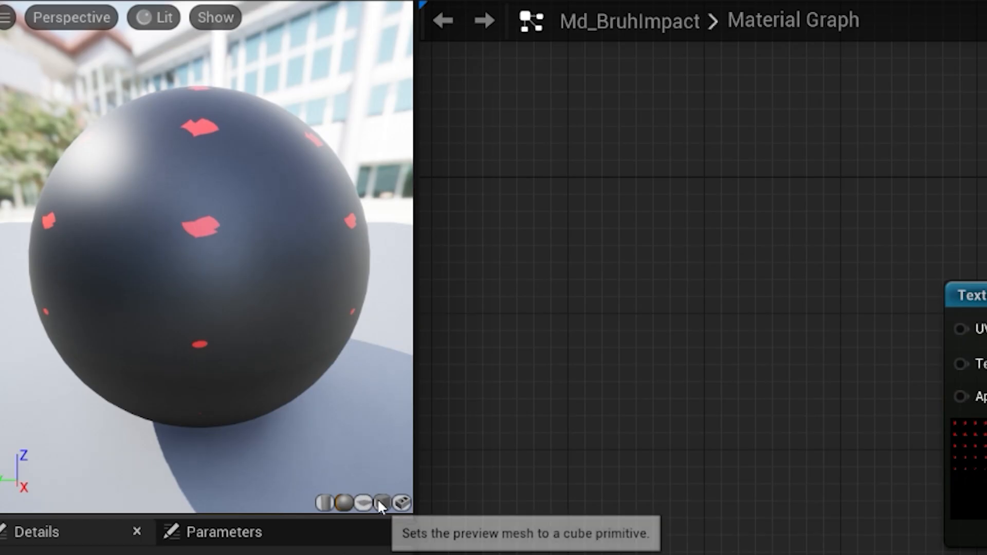
- Try the cube as the material preview mesh, settle on the plane and frame it in the preview
left_click(379, 501)
left_click_drag(189, 319, 210, 303)
scroll(190, 320, "down", 4)
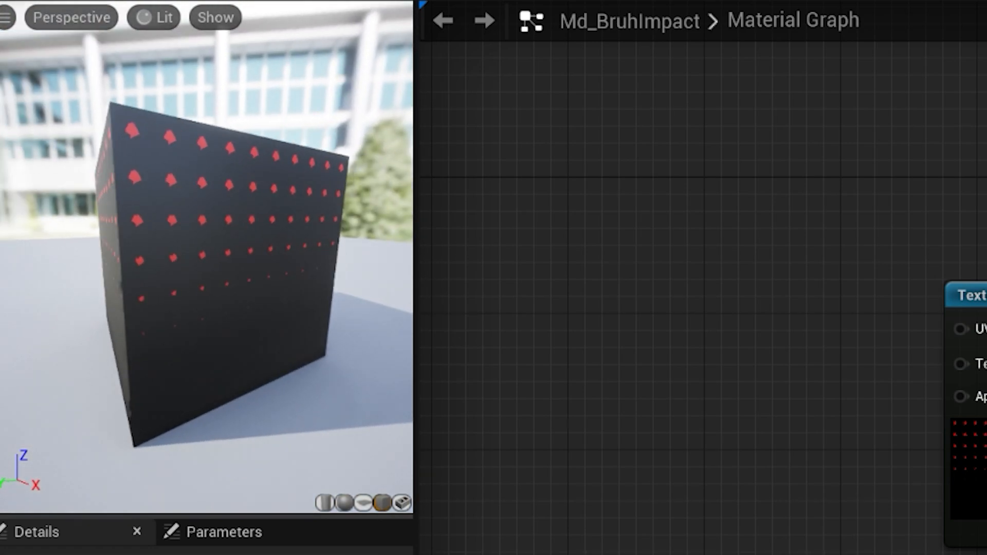
left_click(363, 502)
left_click_drag(315, 381, 230, 289)
scroll(229, 289, "up", 5)
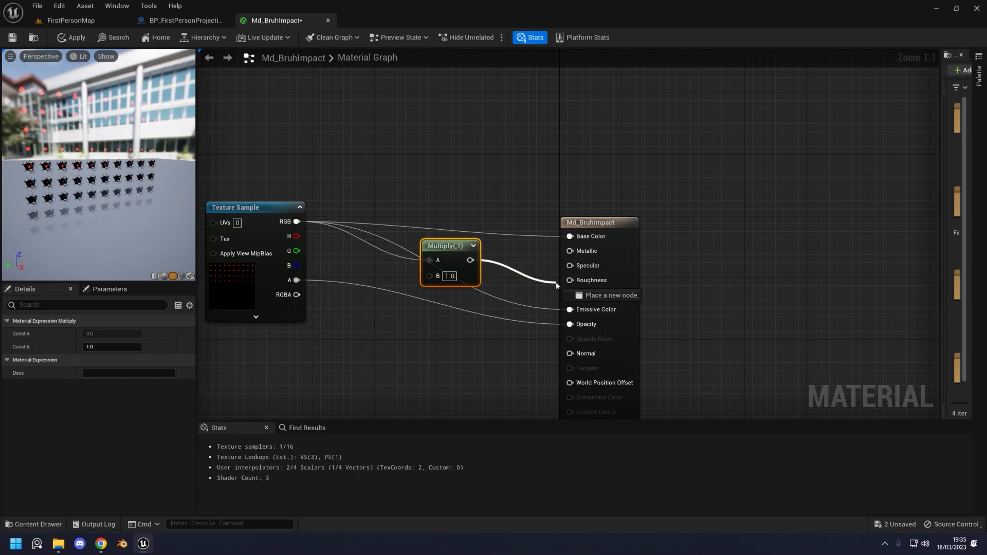
- Feed Emissive Color from the Multiply node fed by the texture's RGB and set its B value to 30
left_click_drag(563, 297, 569, 310)
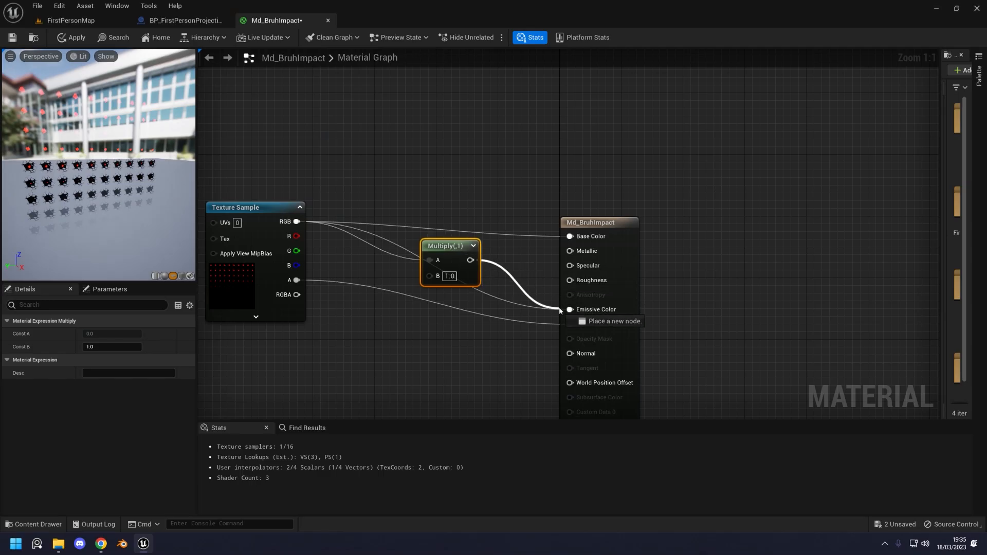
left_click(449, 276)
type("30")
key("Return")
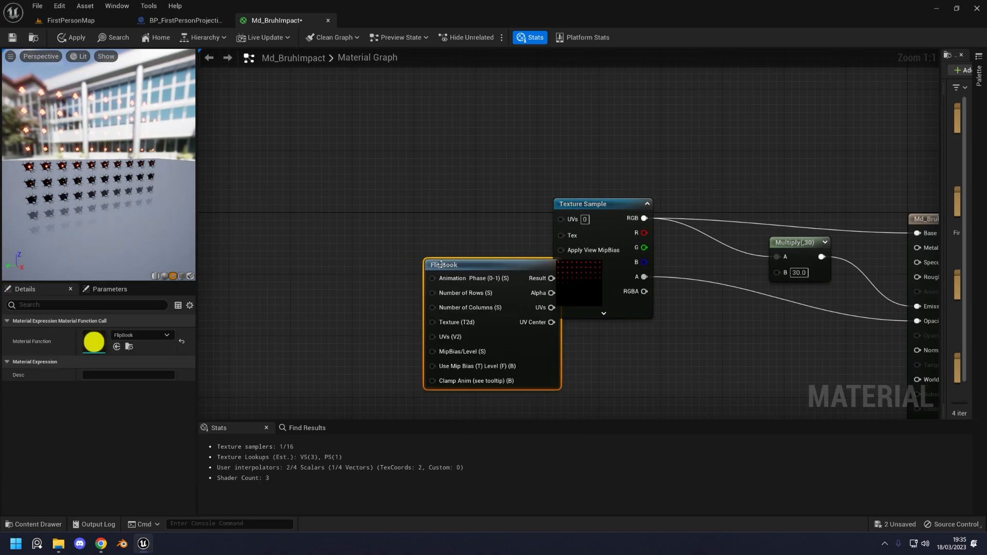
- Place the FlipBook node before the Texture Sample and connect its UVs output to the Texture Sample's UVs input
left_click_drag(441, 264, 338, 218)
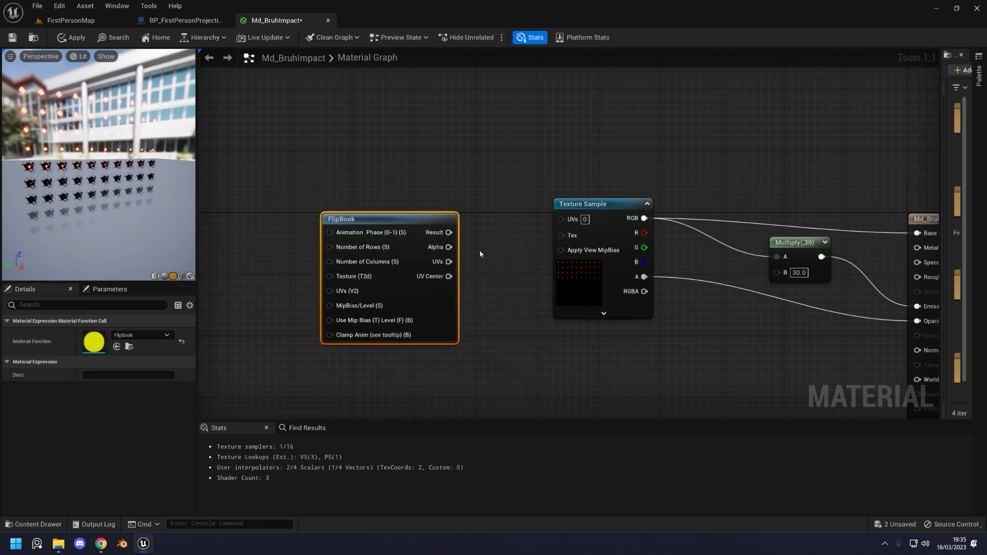
left_click_drag(449, 262, 561, 219)
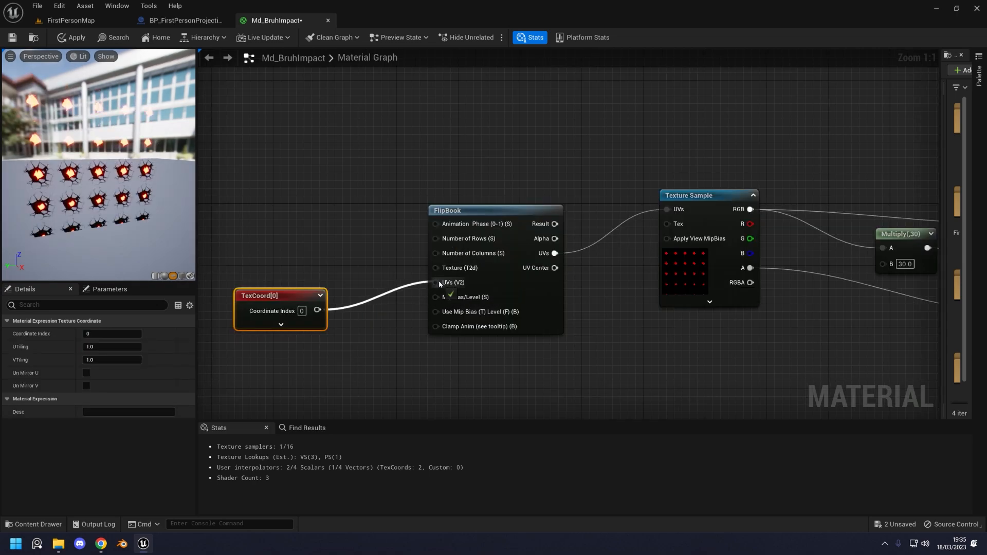
- Feed the FlipBook's Number of Rows with a constant of 9 and its Number of Columns with a constant of 10
right_click_drag(298, 196, 430, 248)
right_click(430, 252)
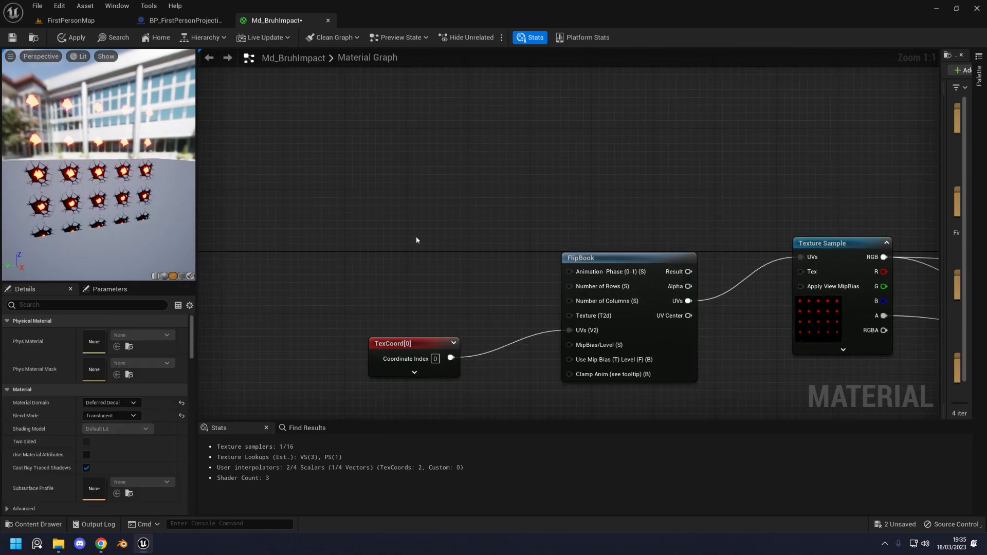
left_click(422, 311)
left_click_drag(426, 319, 570, 301)
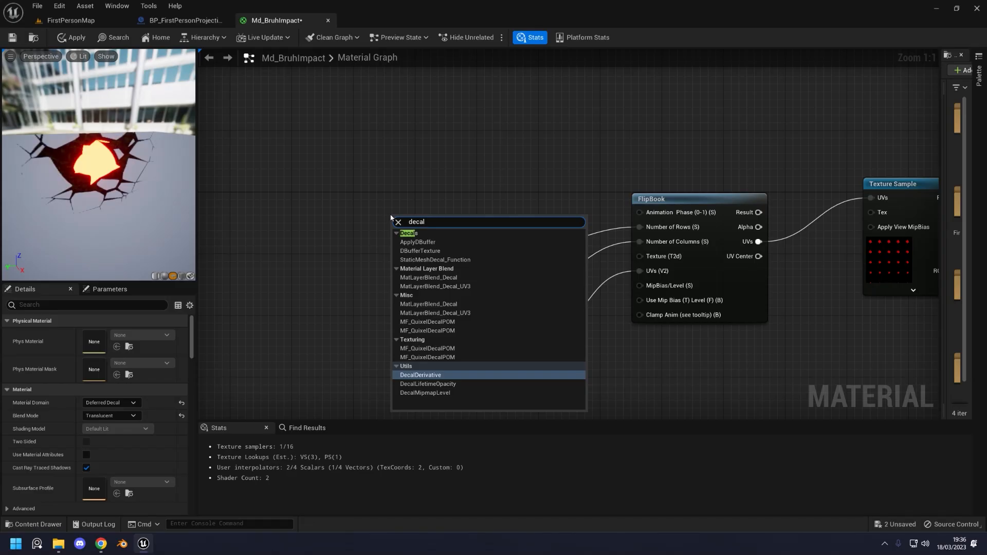
- Add a Decal Lifetime Opacity node and feed it through a OneMinus node into the FlipBook's Animation Phase
type("li")
key("Return")
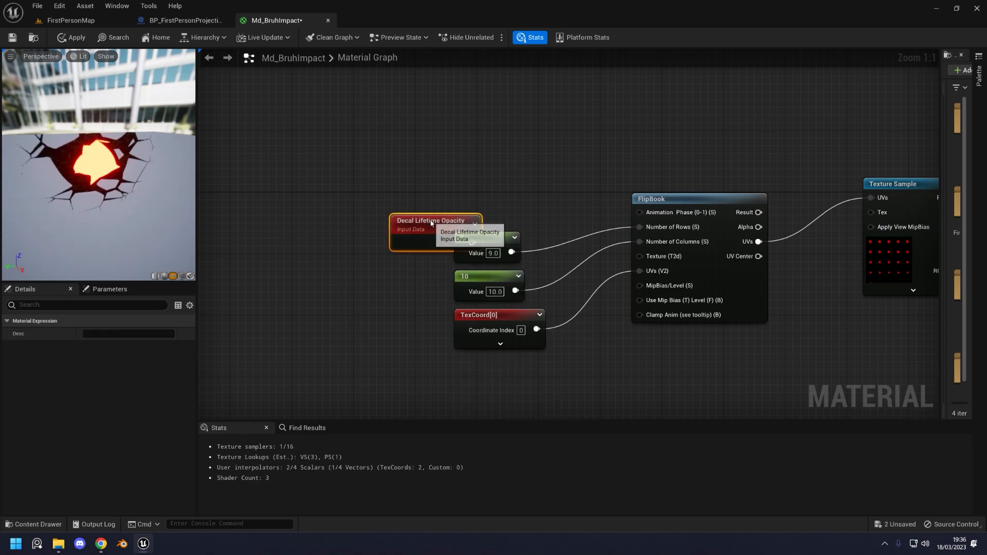
left_click_drag(431, 222, 333, 183)
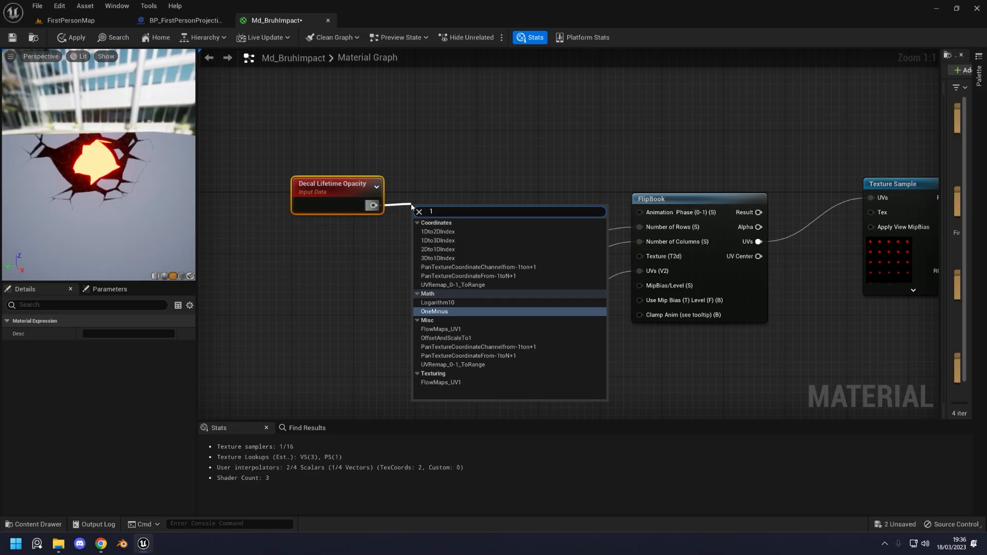
type("x")
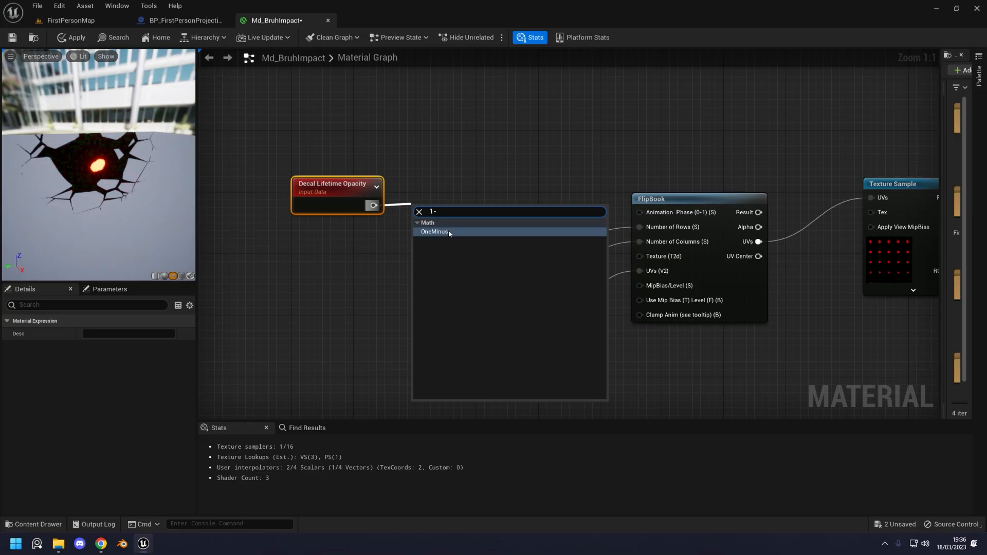
left_click(446, 231)
left_click_drag(420, 207, 639, 212)
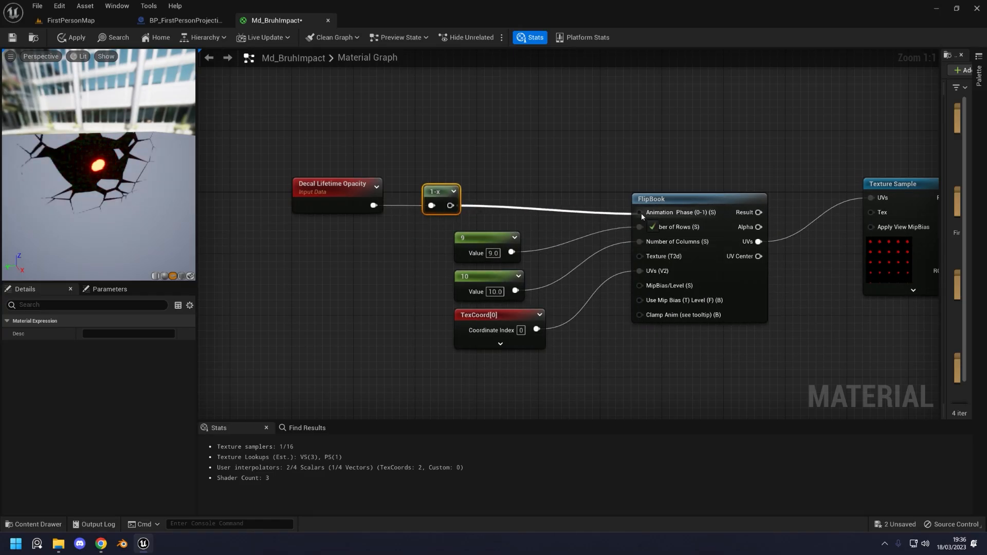
left_click(523, 180)
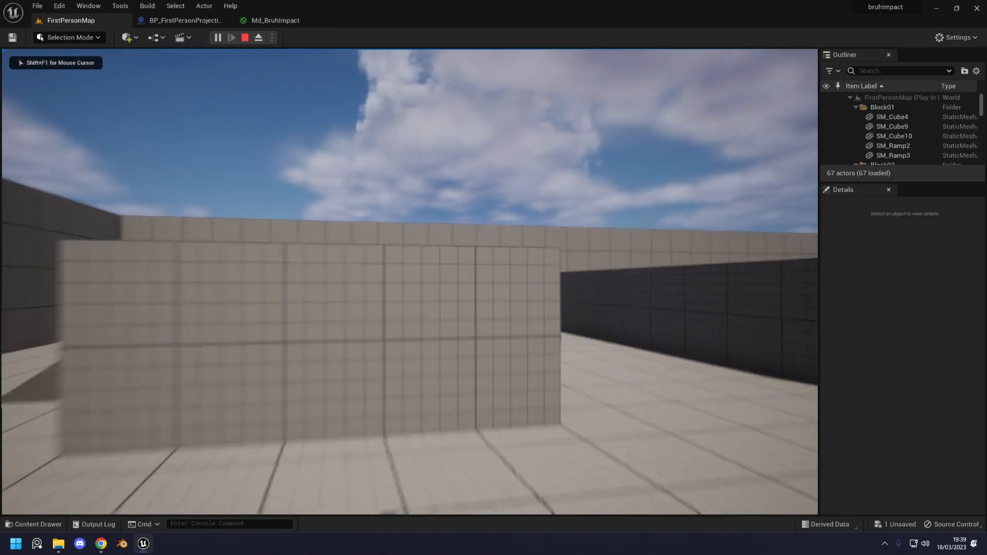
- Fire a projectile at the wall in the playing FirstPersonMap level to test the impact decal
left_click(409, 282)
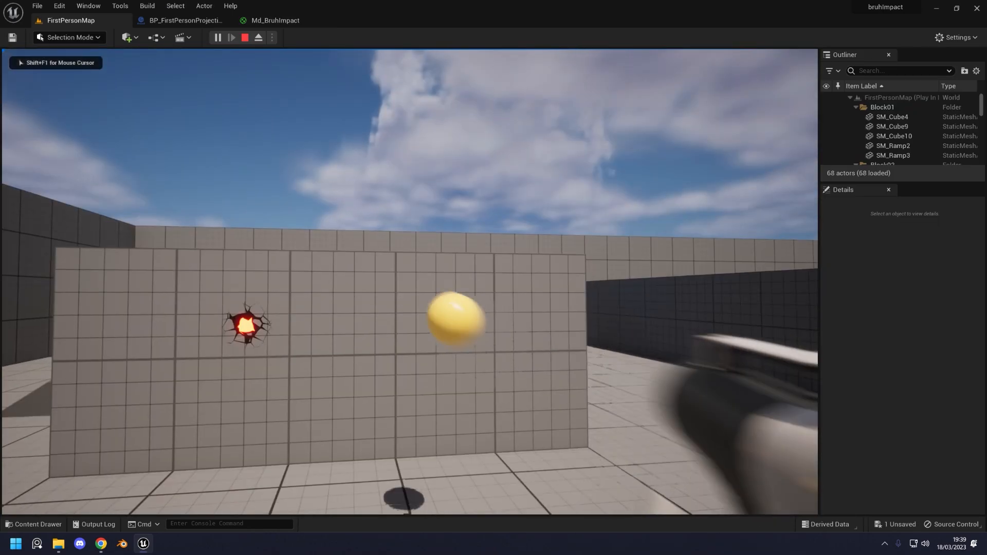